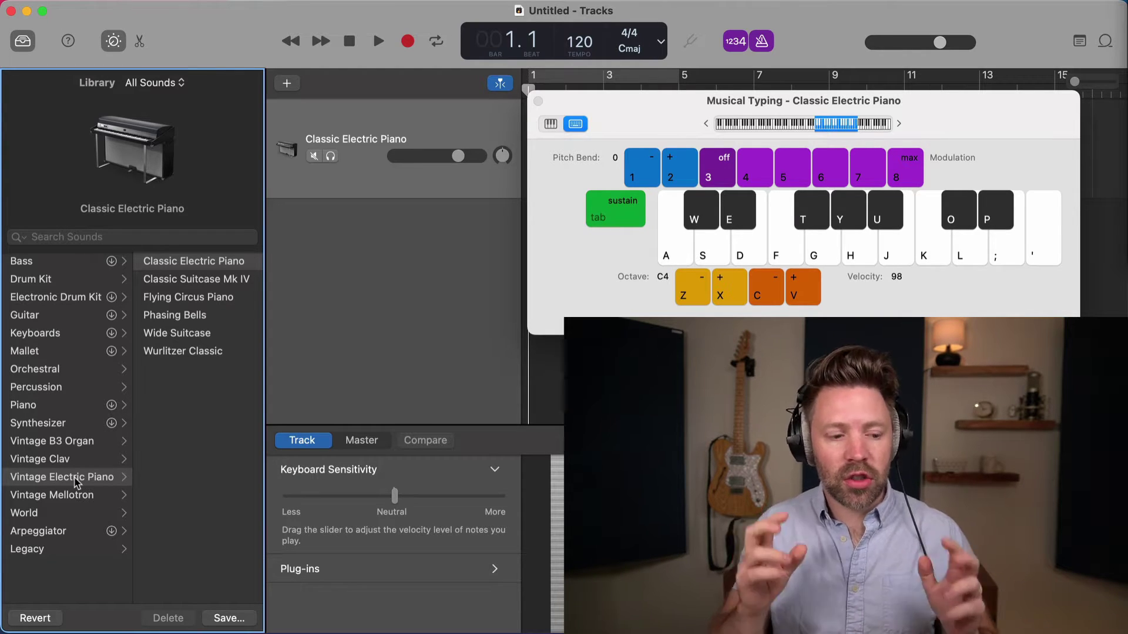
Step: Switch the electric piano track to Fingerstyle Bass and play low bass notes two octaves down
{"action": "key", "text": "a+d+g"}
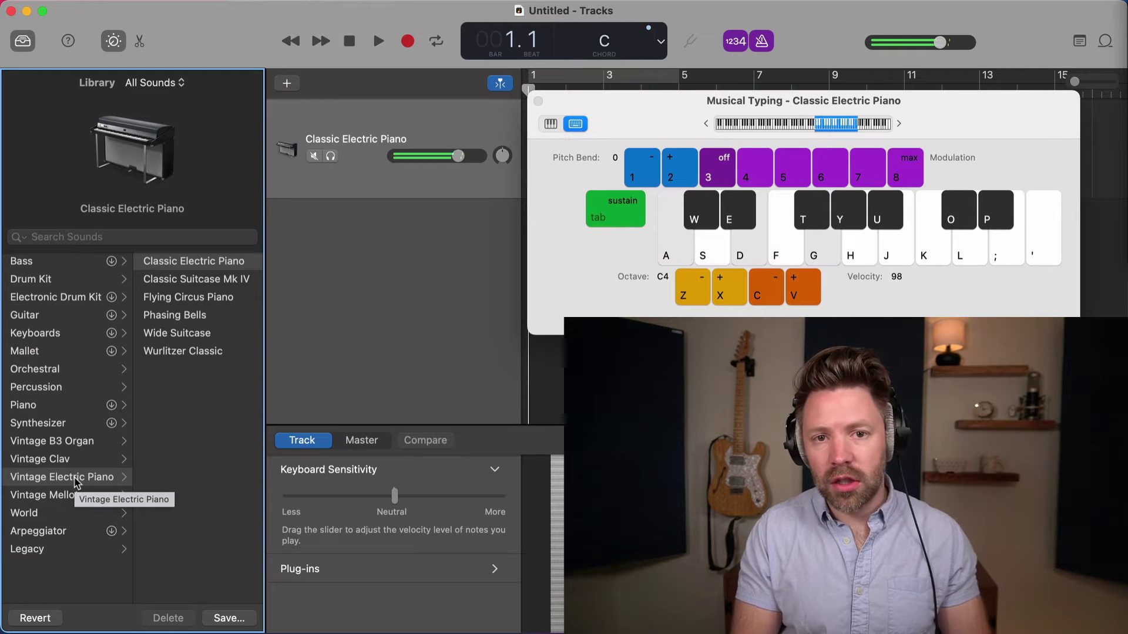
{"action": "key", "text": "a+d"}
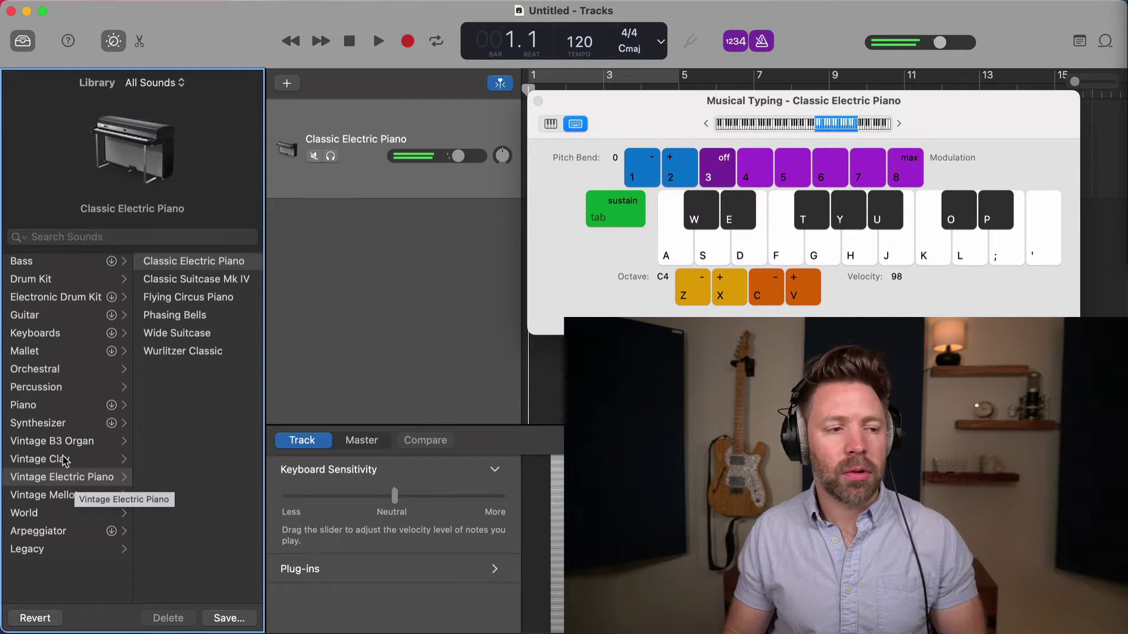
{"action": "left_click", "coordinate": [27, 263]}
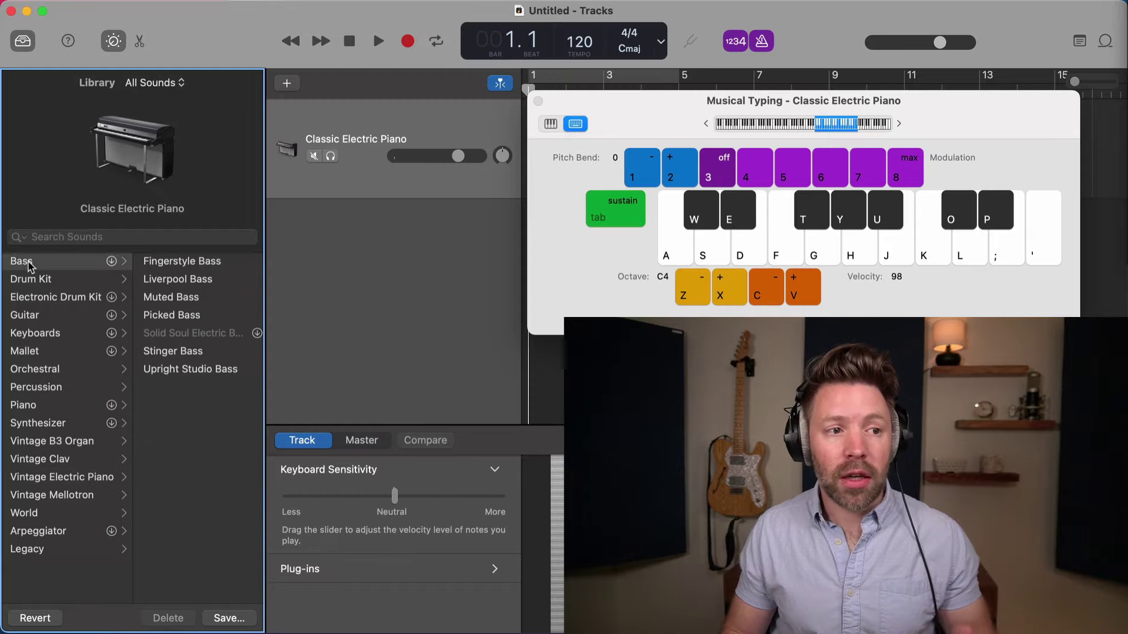
{"action": "left_click", "coordinate": [190, 264]}
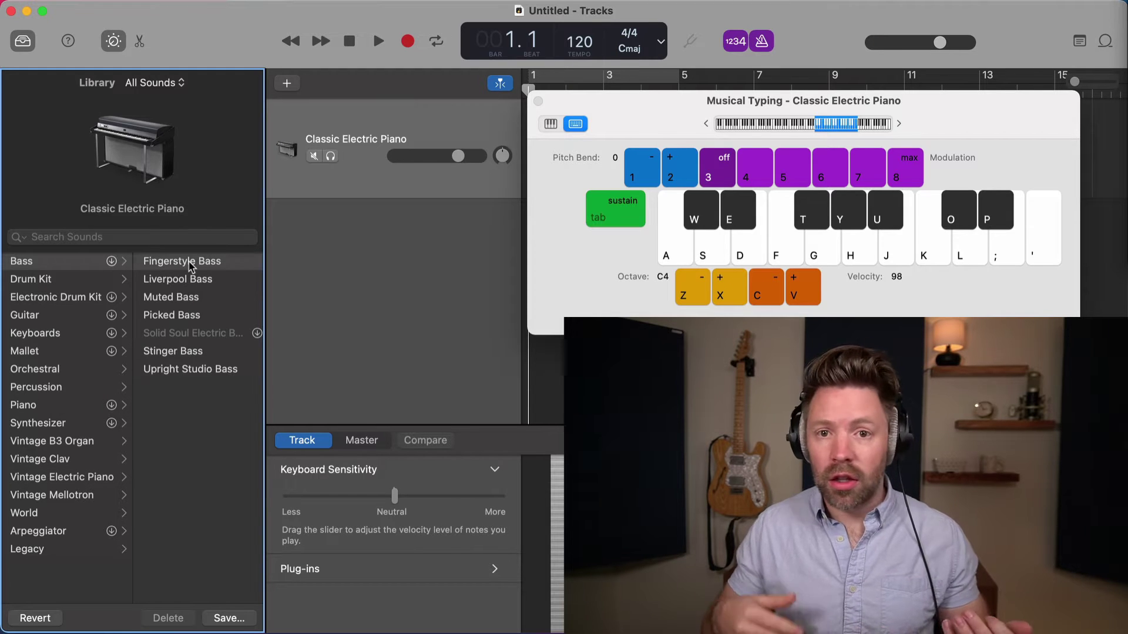
{"action": "key", "text": "d"}
{"action": "key", "text": "a"}
{"action": "key", "text": "z"}
{"action": "key", "text": "z"}
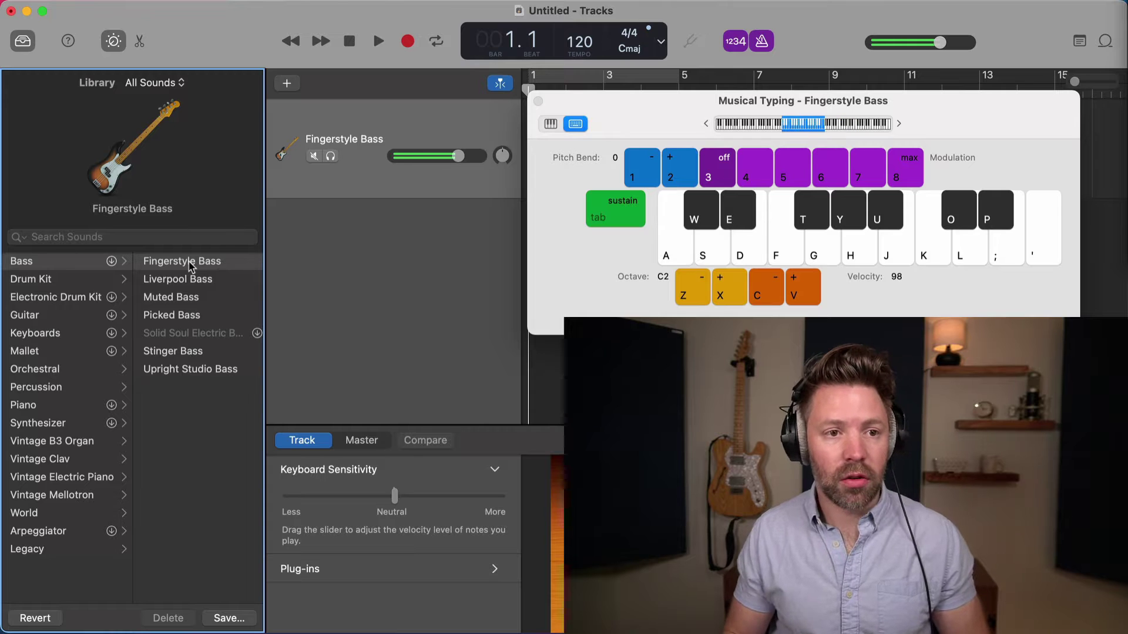
{"action": "key", "text": "a"}
{"action": "key", "text": "s"}
{"action": "key", "text": "d"}
{"action": "key", "text": "a"}
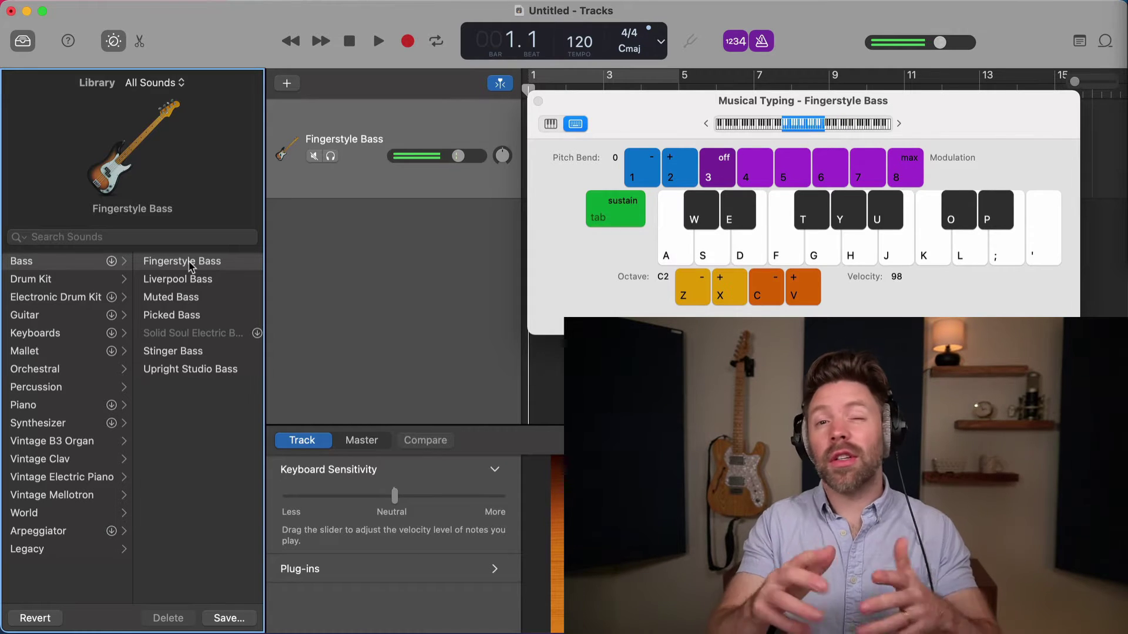
Step: Switch to the Blue Ridge drum kit, discarding instrument changes, and play a drum hit
{"action": "left_click", "coordinate": [425, 439]}
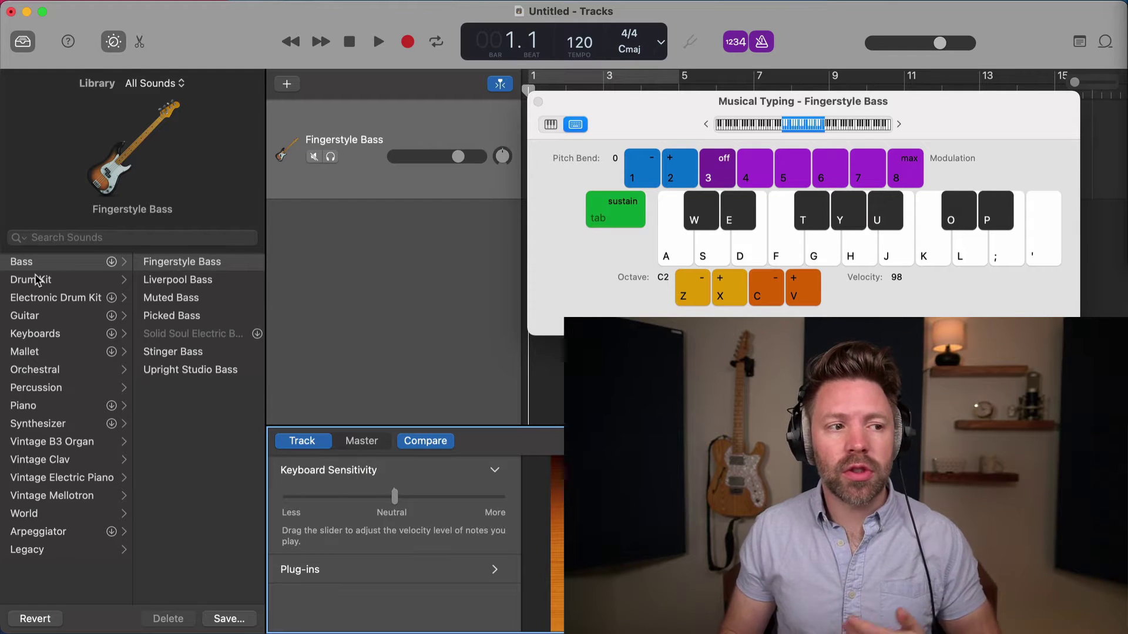
{"action": "left_click", "coordinate": [50, 278]}
{"action": "left_click", "coordinate": [163, 264]}
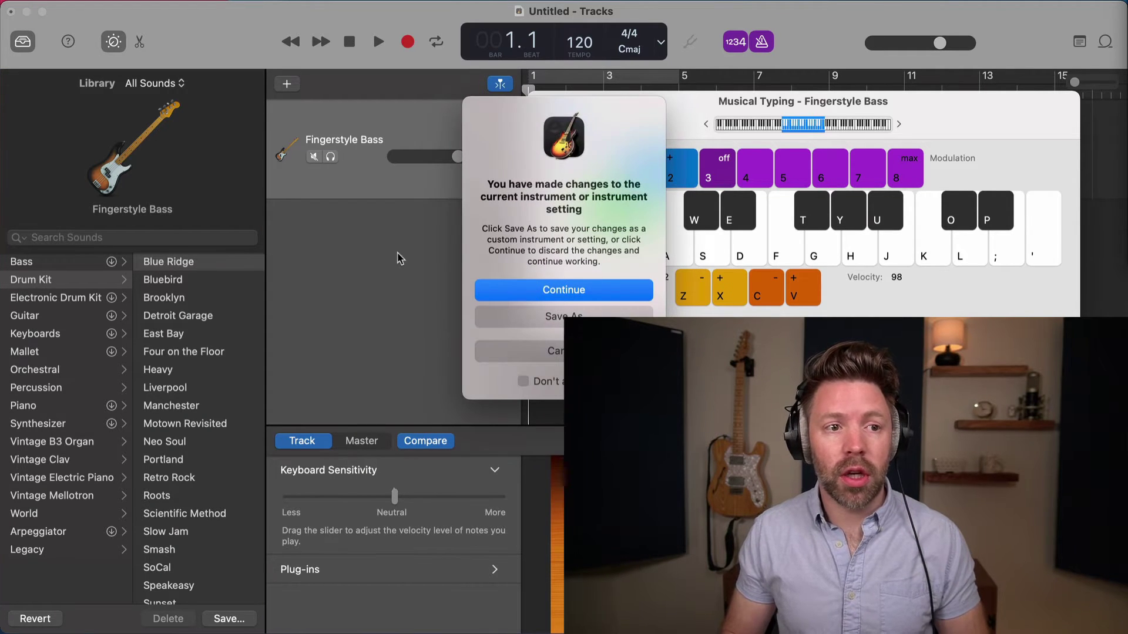
{"action": "left_click", "coordinate": [554, 298]}
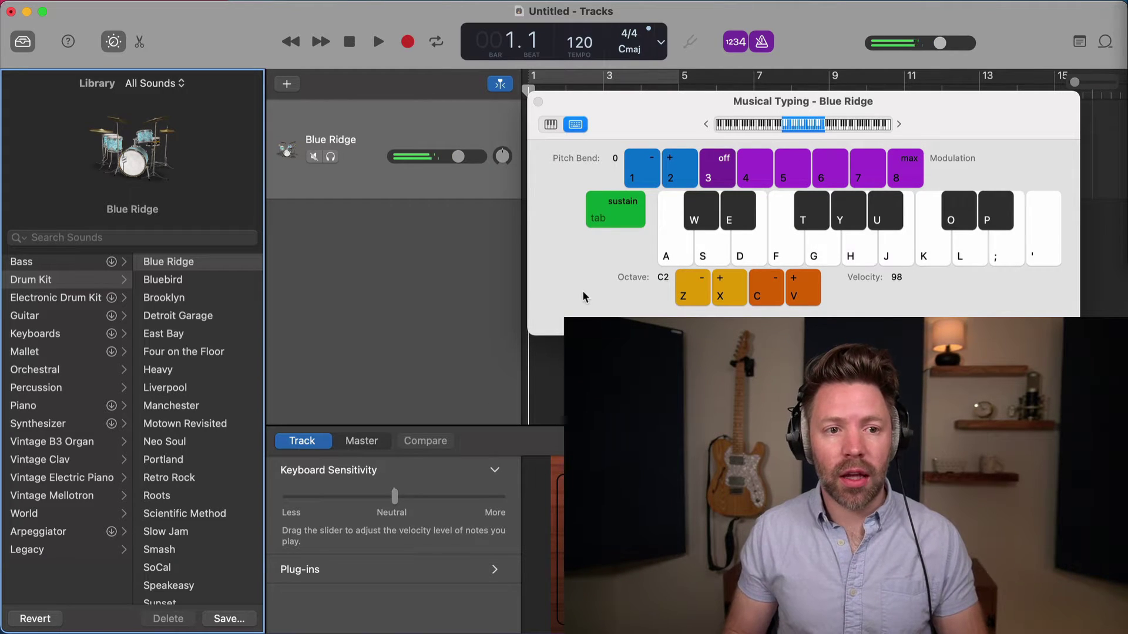
{"action": "key", "text": "h"}
{"action": "key", "text": "h"}
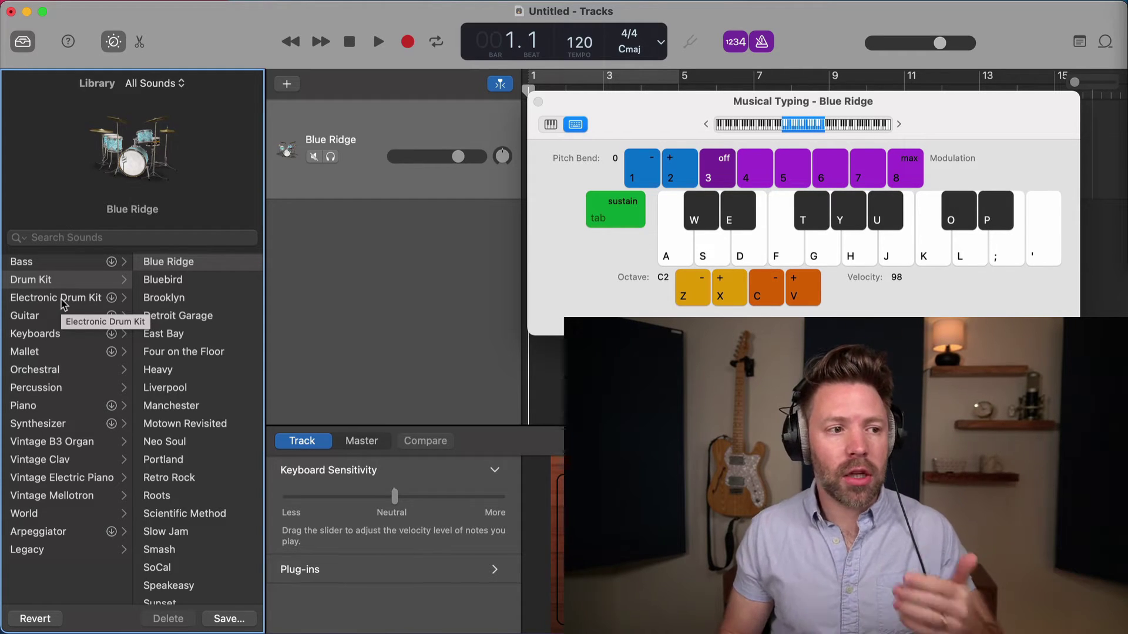
Step: Switch the track to Electronic Drum Kit 808 Flex and play a few hits
{"action": "left_click", "coordinate": [94, 305]}
{"action": "left_click", "coordinate": [163, 280]}
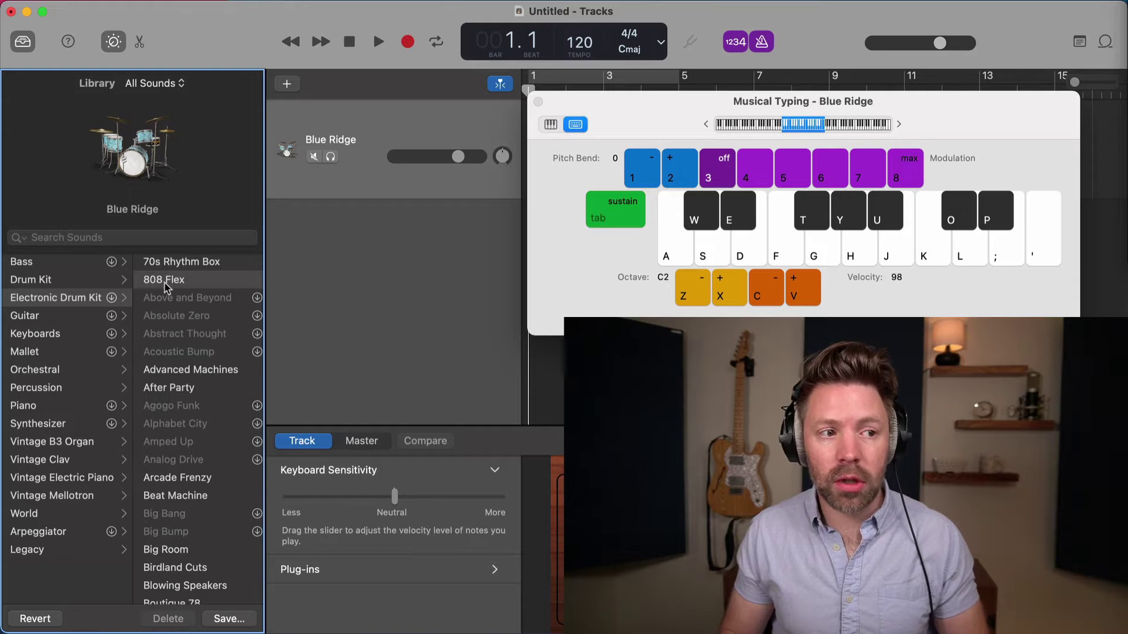
{"action": "key", "text": "a"}
{"action": "key", "text": "f"}
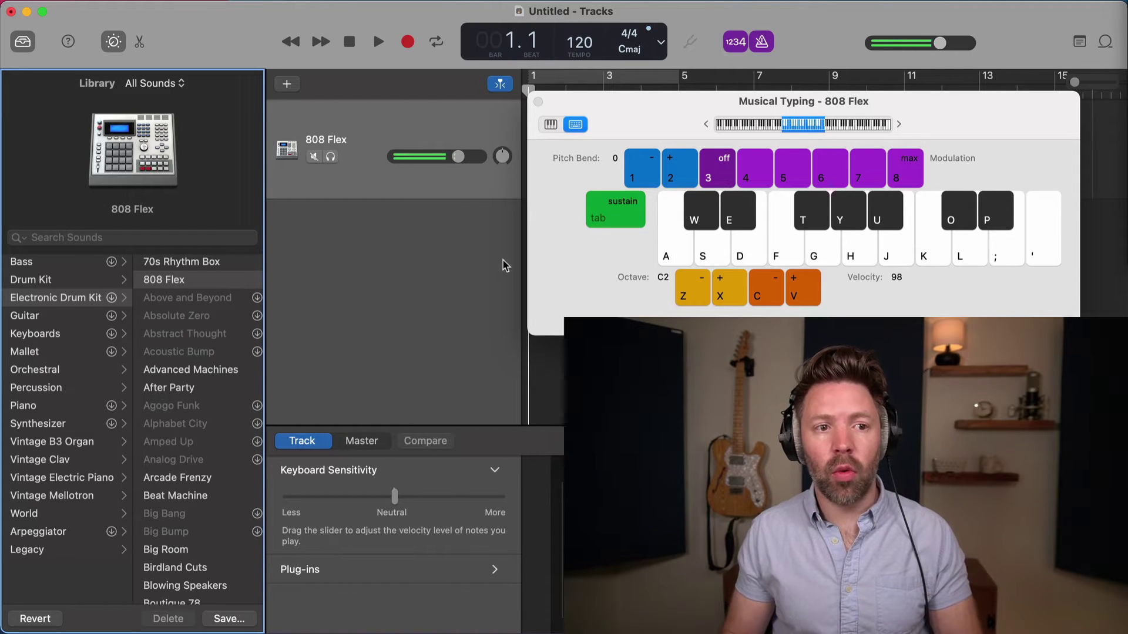
{"action": "key", "text": "f"}
{"action": "key", "text": "f"}
Step: Switch to Acoustic Guitar and play notes and a couple of chords
{"action": "left_click", "coordinate": [75, 317]}
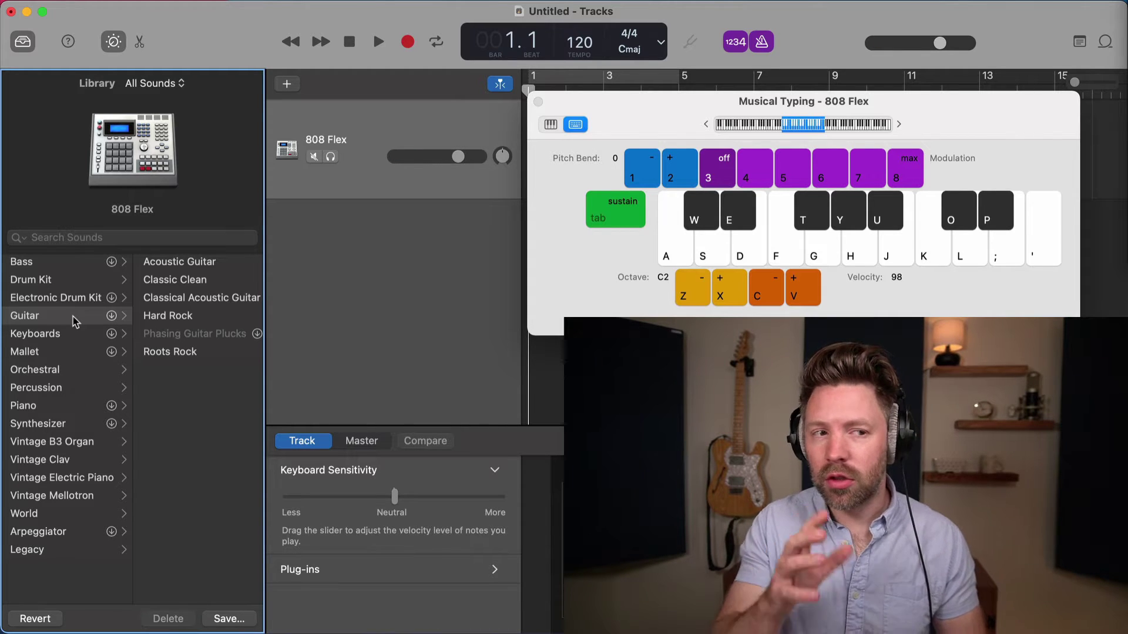
{"action": "left_click", "coordinate": [180, 262]}
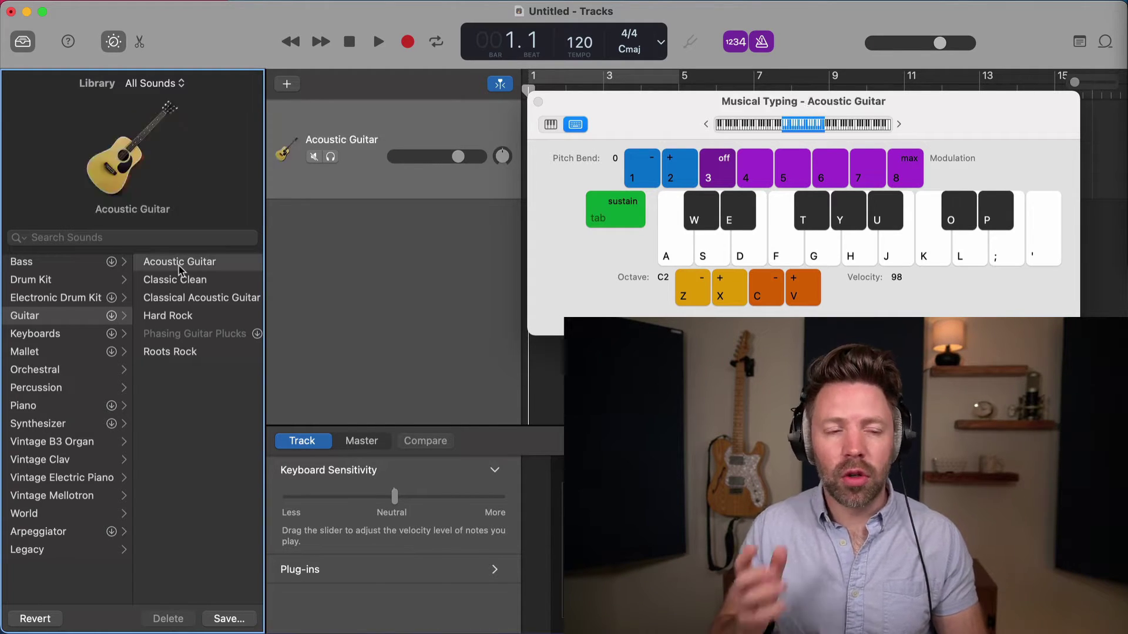
{"action": "key", "text": "a"}
{"action": "key", "text": "s"}
{"action": "key", "text": "d"}
{"action": "key", "text": "f"}
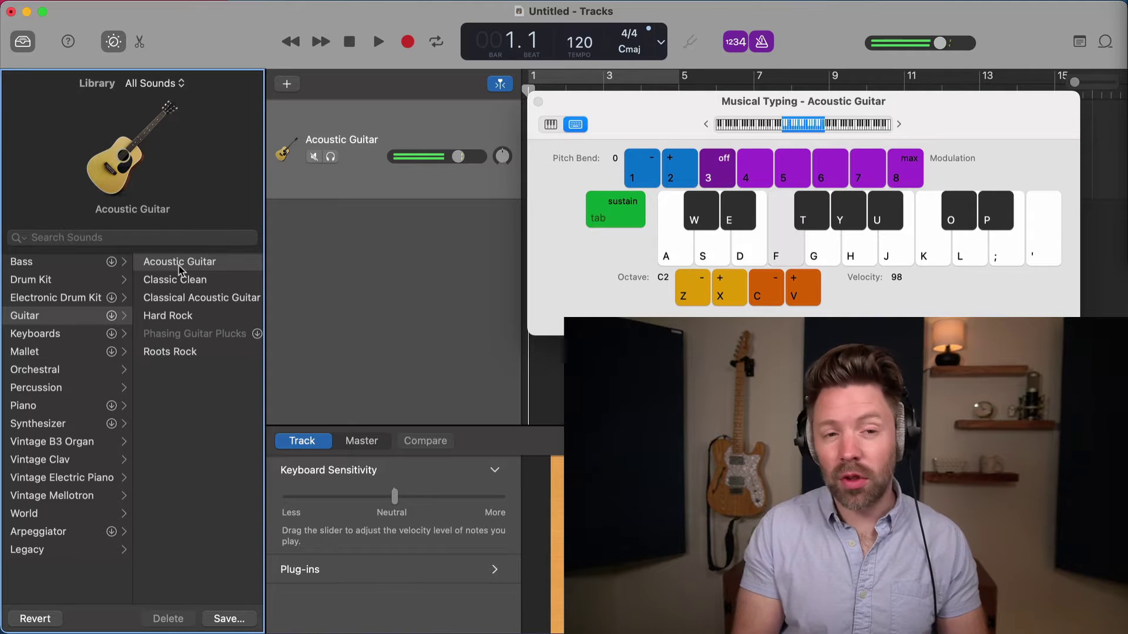
{"action": "key", "text": "a"}
{"action": "key", "text": "f"}
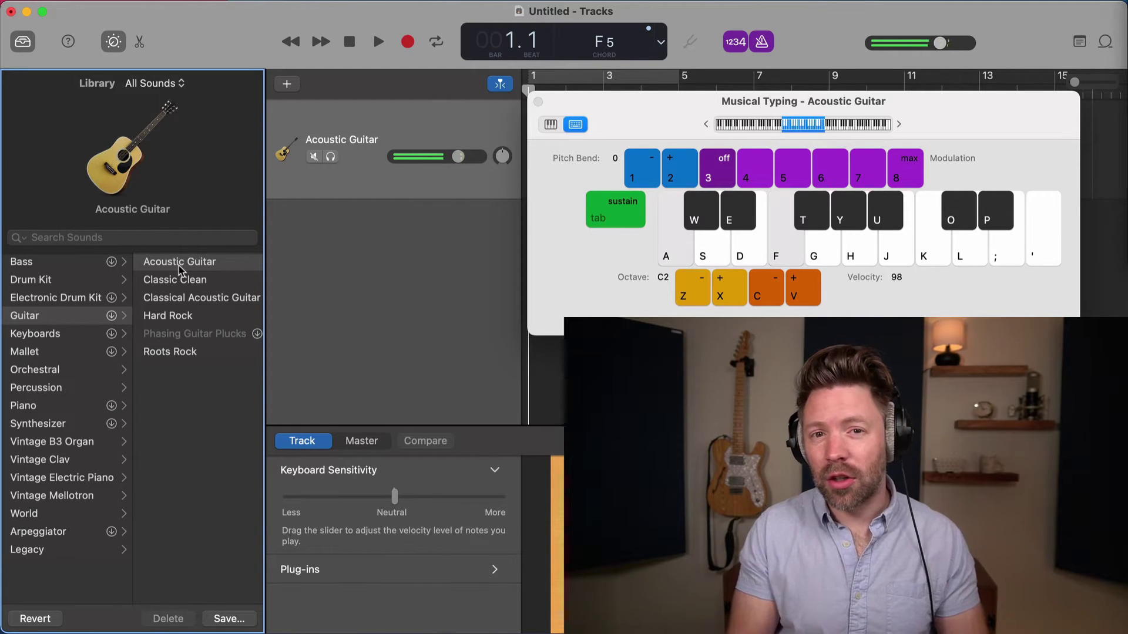
{"action": "key", "text": "a"}
{"action": "key", "text": "d"}
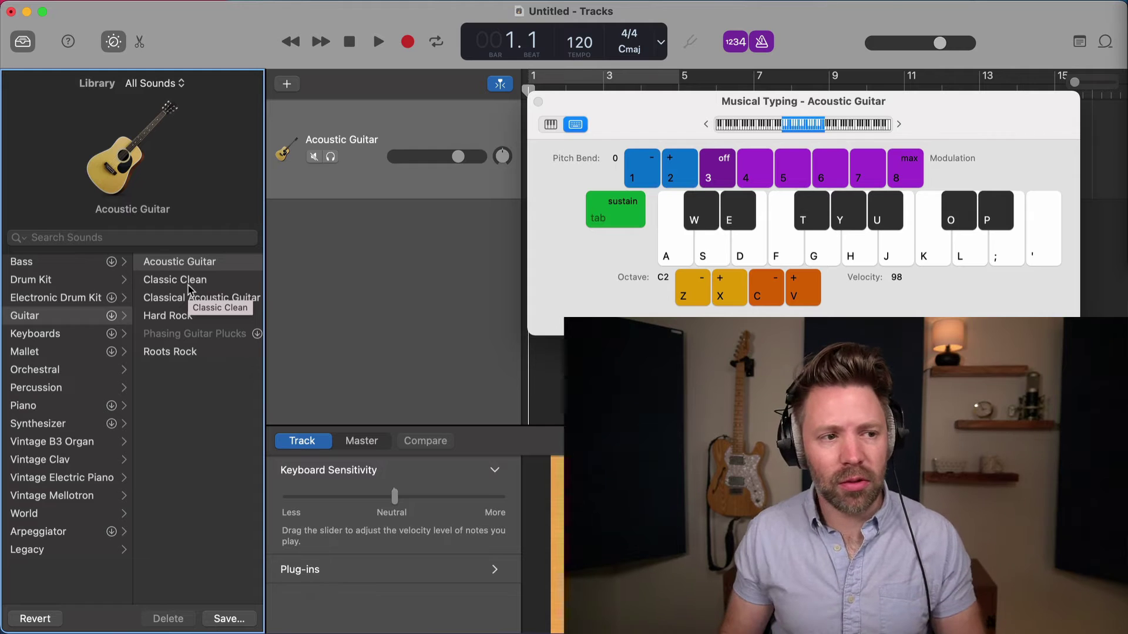
Step: Switch to the Classic Clean guitar and play a few notes
{"action": "left_click", "coordinate": [188, 284]}
{"action": "key", "text": "a"}
{"action": "key", "text": "f"}
{"action": "key", "text": "d"}
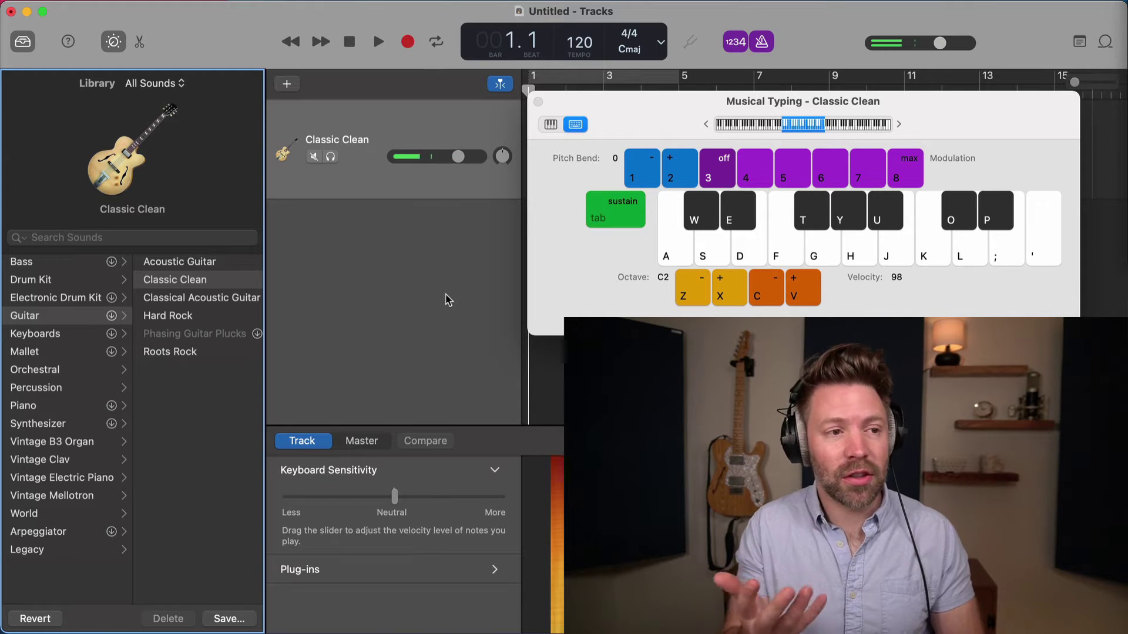
Step: Switch the track to Double Tracked Wurli and play notes and a C chord
{"action": "left_click", "coordinate": [71, 335]}
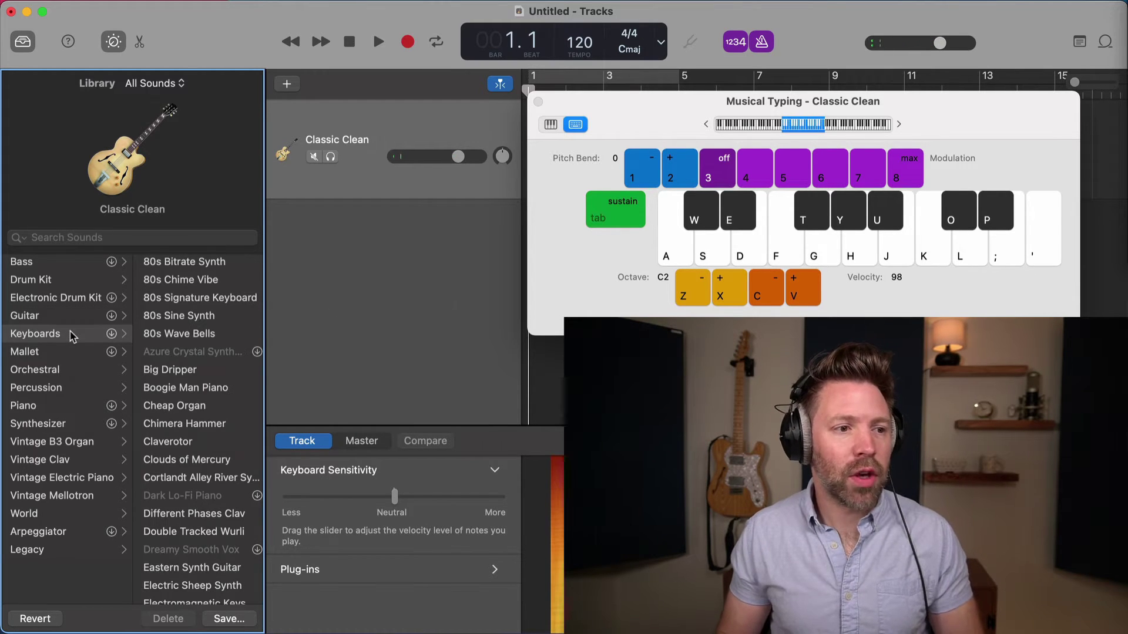
{"action": "scroll", "coordinate": [198, 397], "scroll_direction": "down", "scroll_amount": 3}
{"action": "left_click", "coordinate": [199, 465]}
{"action": "key", "text": "a"}
{"action": "key", "text": "f"}
{"action": "key", "text": "k"}
{"action": "key", "text": "a"}
{"action": "key", "text": "d"}
{"action": "key", "text": "g"}
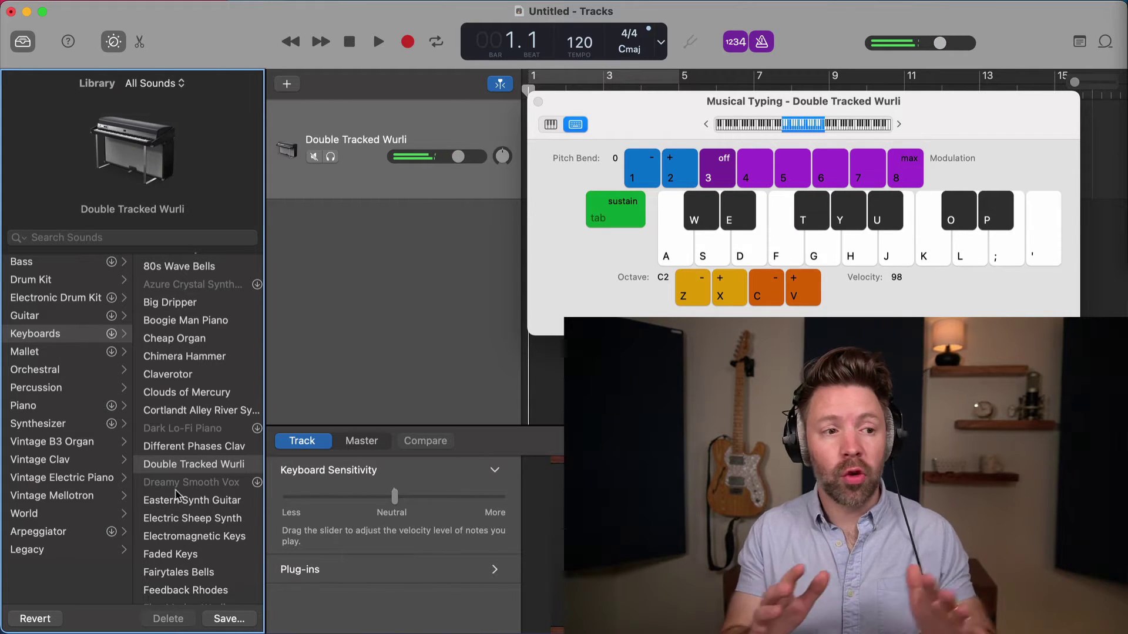
{"action": "scroll", "coordinate": [189, 544], "scroll_direction": "down", "scroll_amount": 1}
Step: Audition Electromagnetic Keys, then Feedback Rhodes, playing notes on each
{"action": "left_click", "coordinate": [196, 509]}
{"action": "key", "text": "a"}
{"action": "key", "text": "f"}
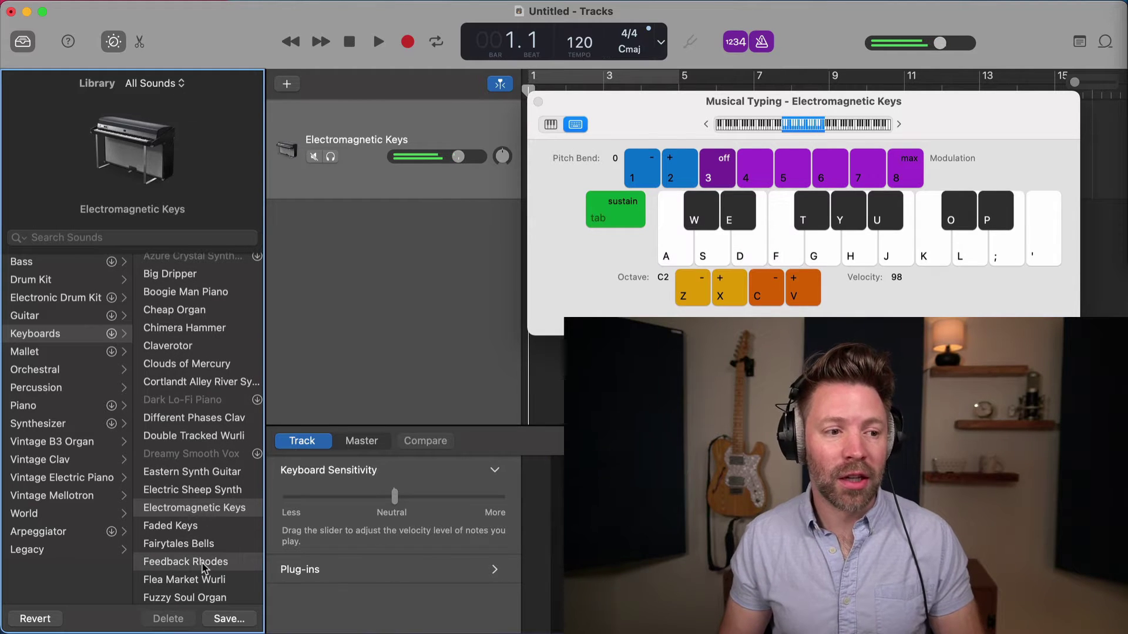
{"action": "left_click", "coordinate": [185, 561]}
{"action": "key", "text": "f"}
{"action": "key", "text": "a"}
{"action": "key", "text": "d"}
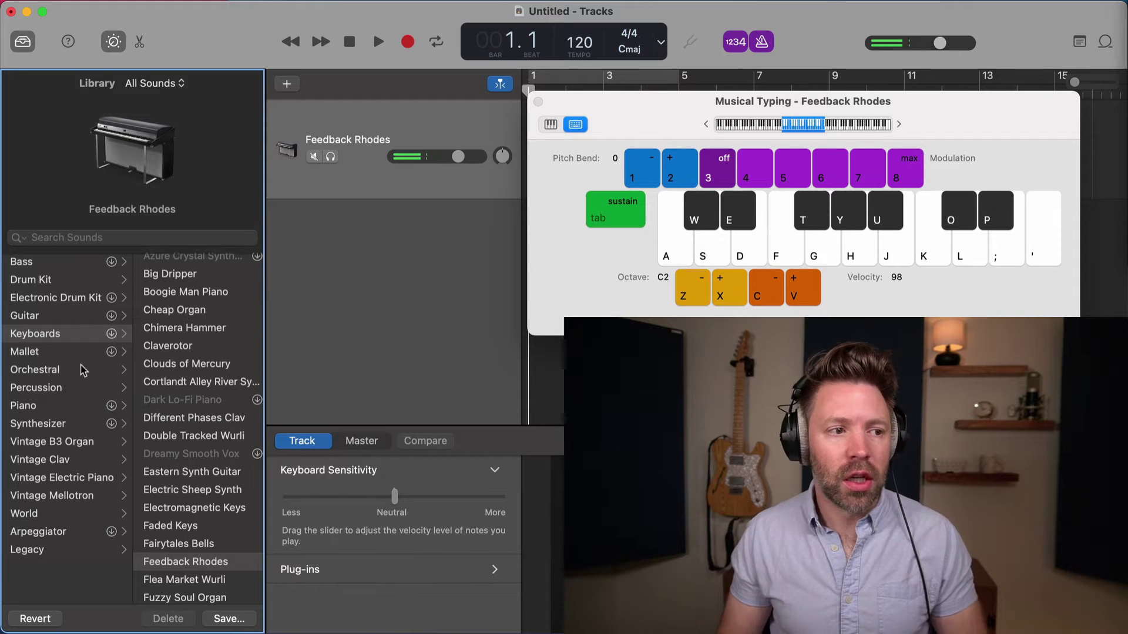
Step: Choose Mallet > Toy Glockenspiel and play two notes
{"action": "left_click", "coordinate": [66, 351]}
{"action": "left_click", "coordinate": [174, 319]}
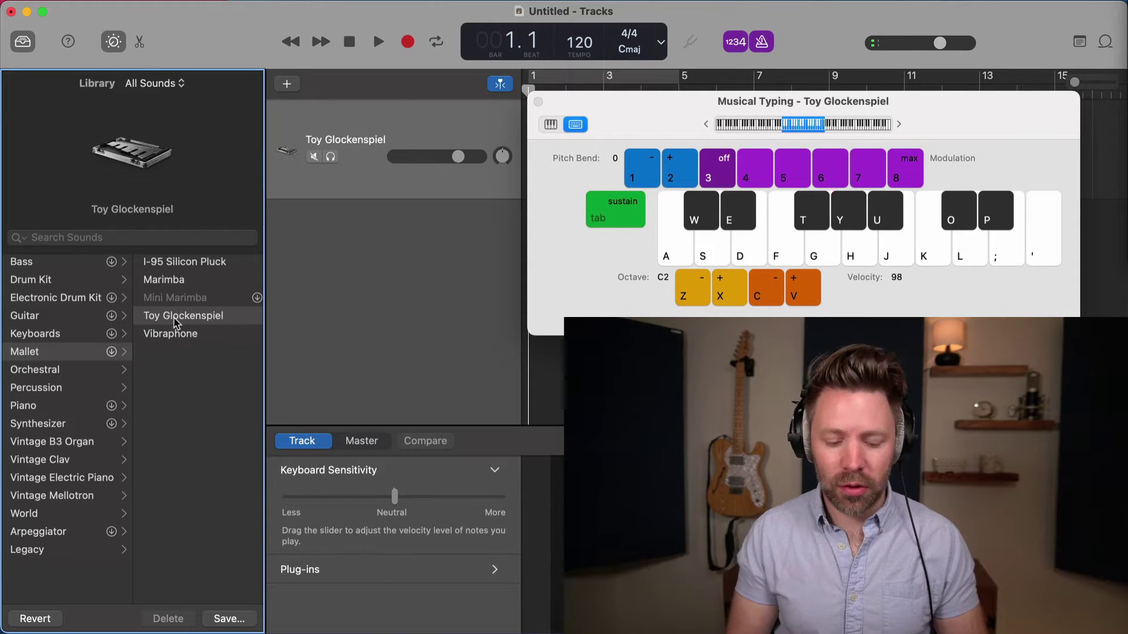
{"action": "key", "text": "j"}
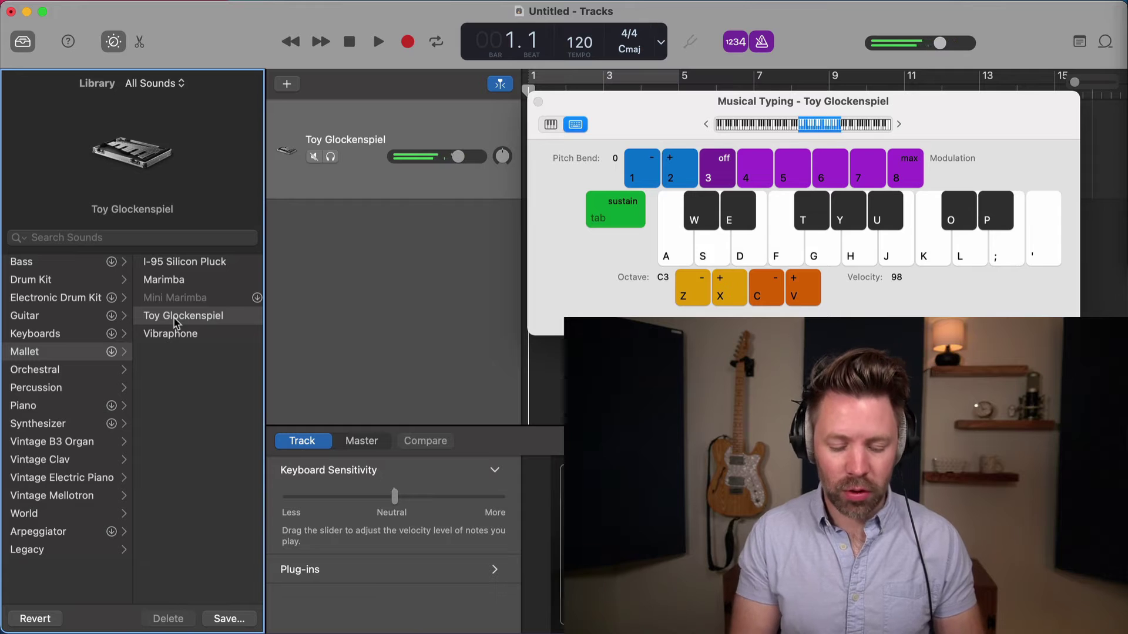
{"action": "key", "text": "k"}
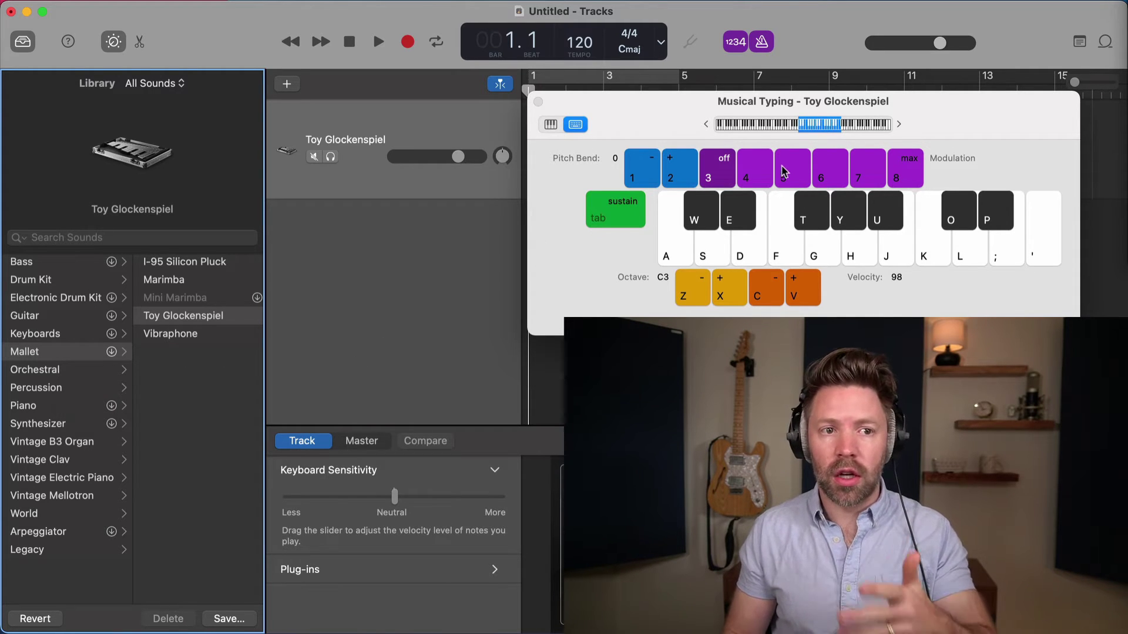
{"action": "key", "text": "super+k"}
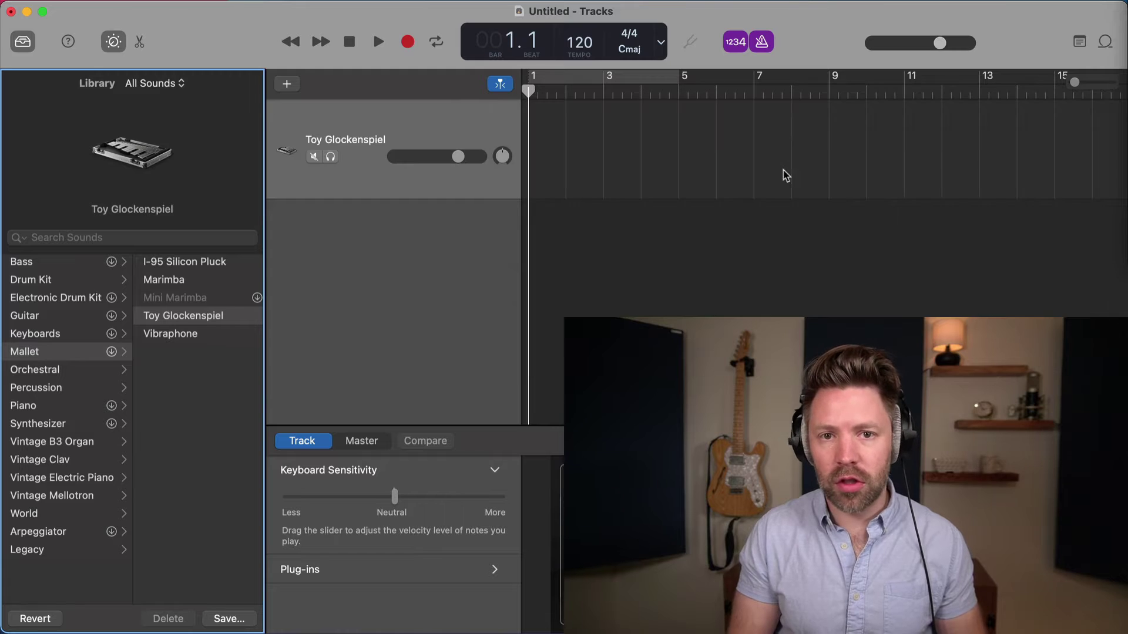
{"action": "key", "text": "super+k"}
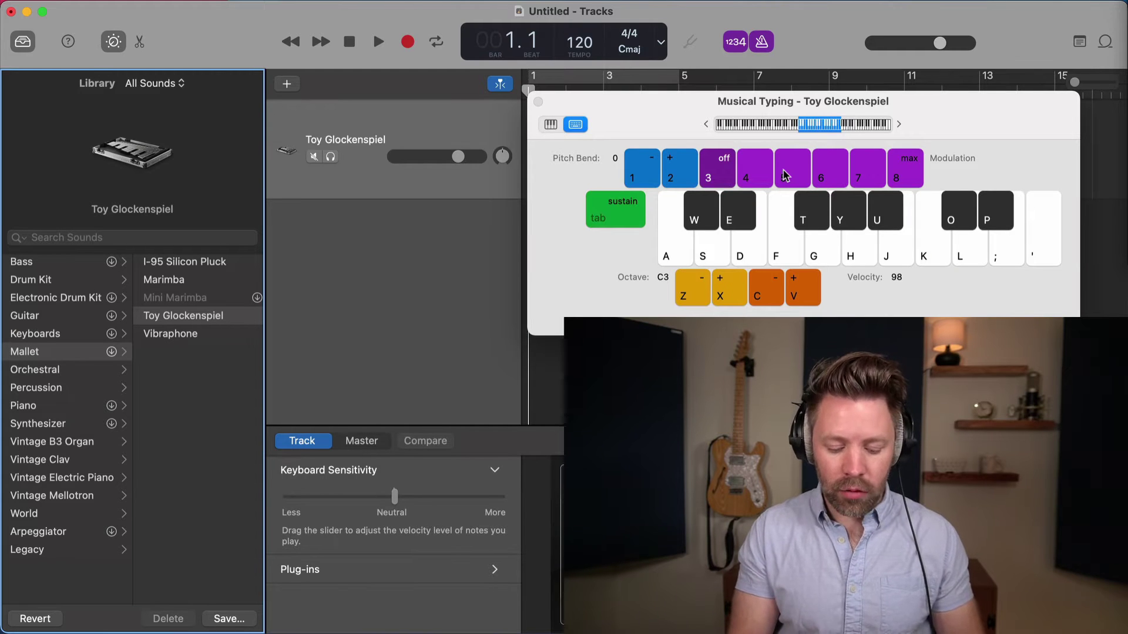
{"action": "key", "text": "super+k"}
{"action": "key", "text": "super+k"}
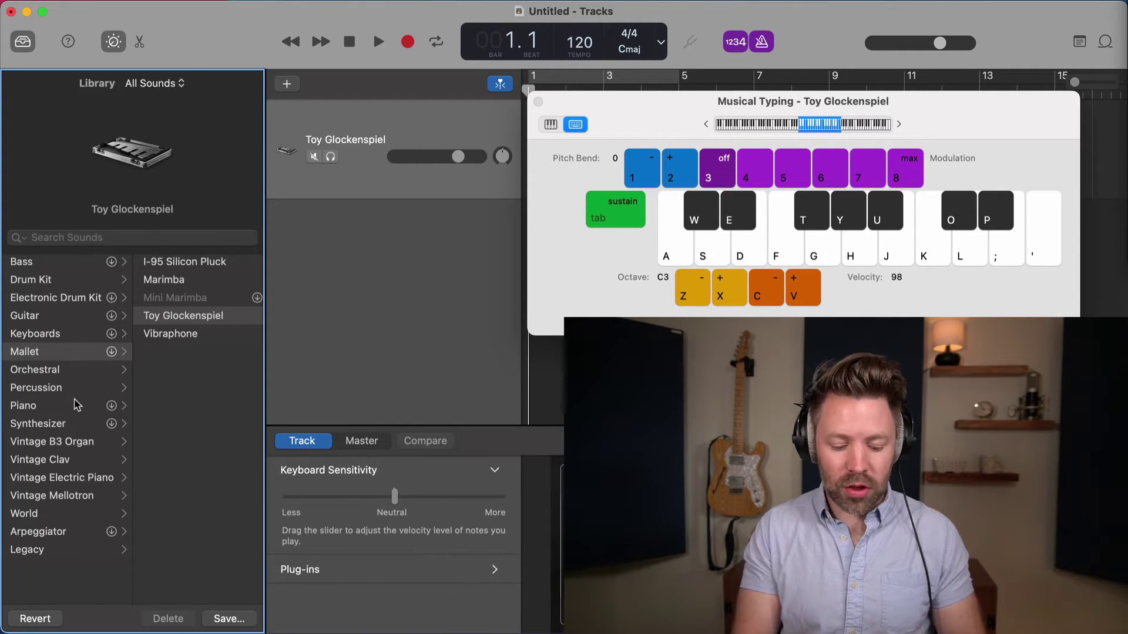
{"action": "key", "text": "d"}
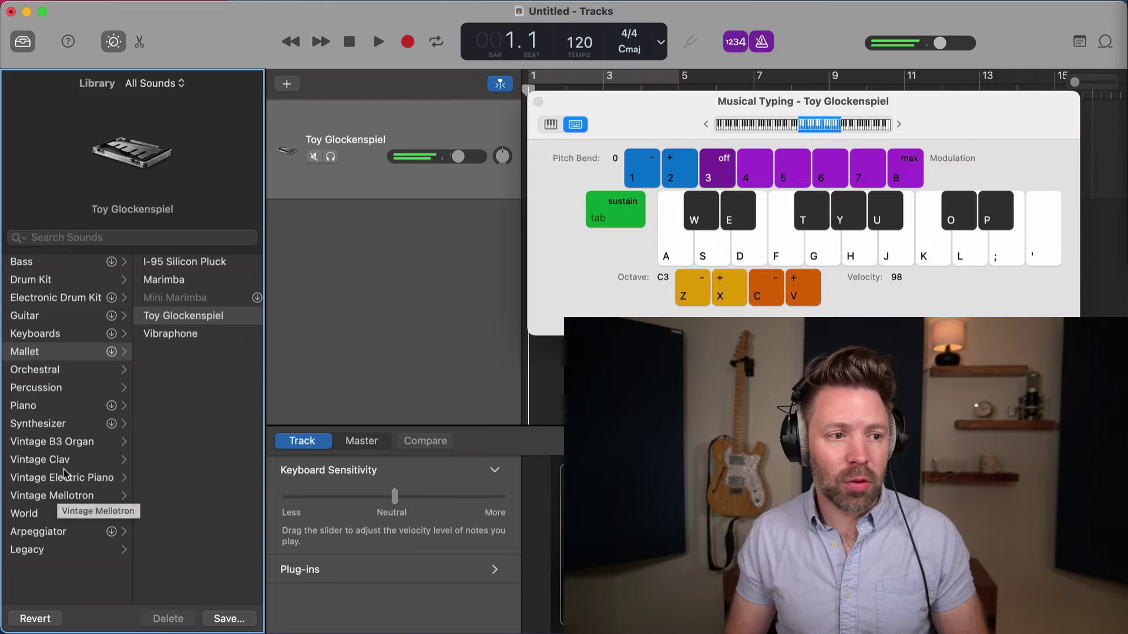
Step: Select Classic Electric Piano and play the A-D-G C chord twice
{"action": "left_click", "coordinate": [65, 477]}
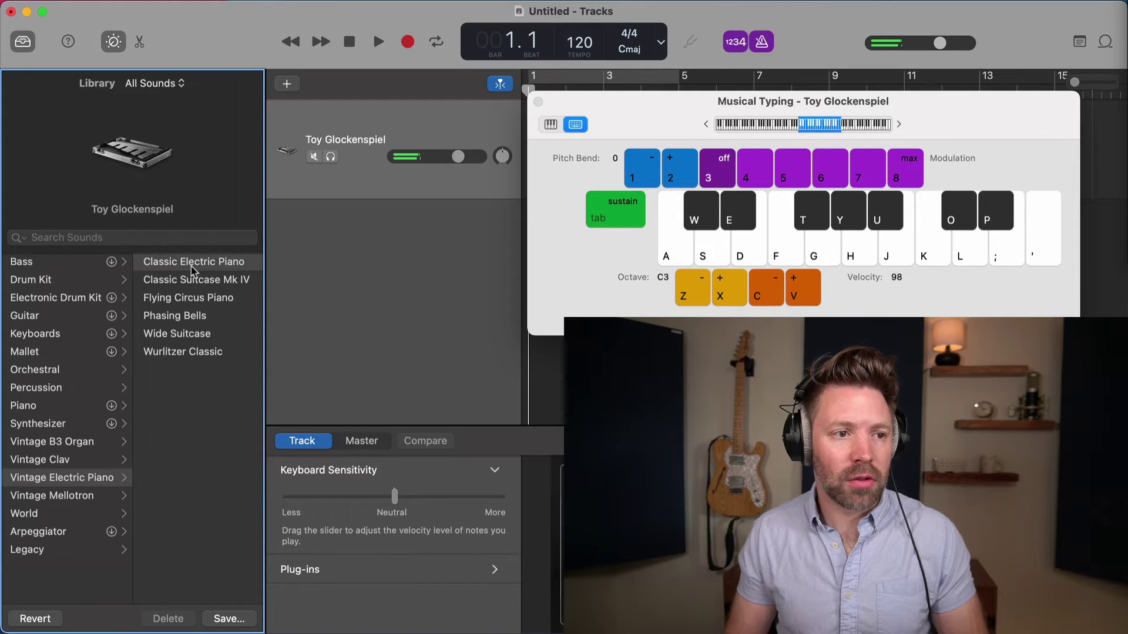
{"action": "key", "text": "a"}
{"action": "key", "text": "d"}
{"action": "key", "text": "g"}
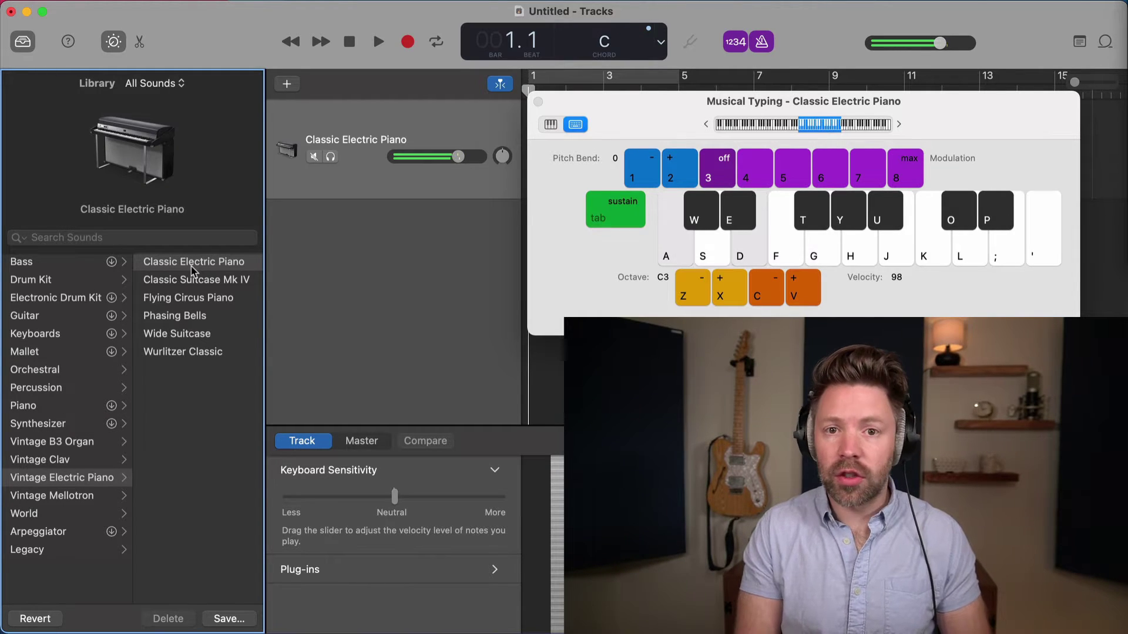
{"action": "key", "text": "a"}
{"action": "key", "text": "d"}
{"action": "key", "text": "g"}
Step: Play a short chord progression, S-F-H then A-D-G
{"action": "key", "text": "s"}
{"action": "key", "text": "f"}
{"action": "key", "text": "h"}
{"action": "key", "text": "a"}
{"action": "key", "text": "d"}
{"action": "key", "text": "g"}
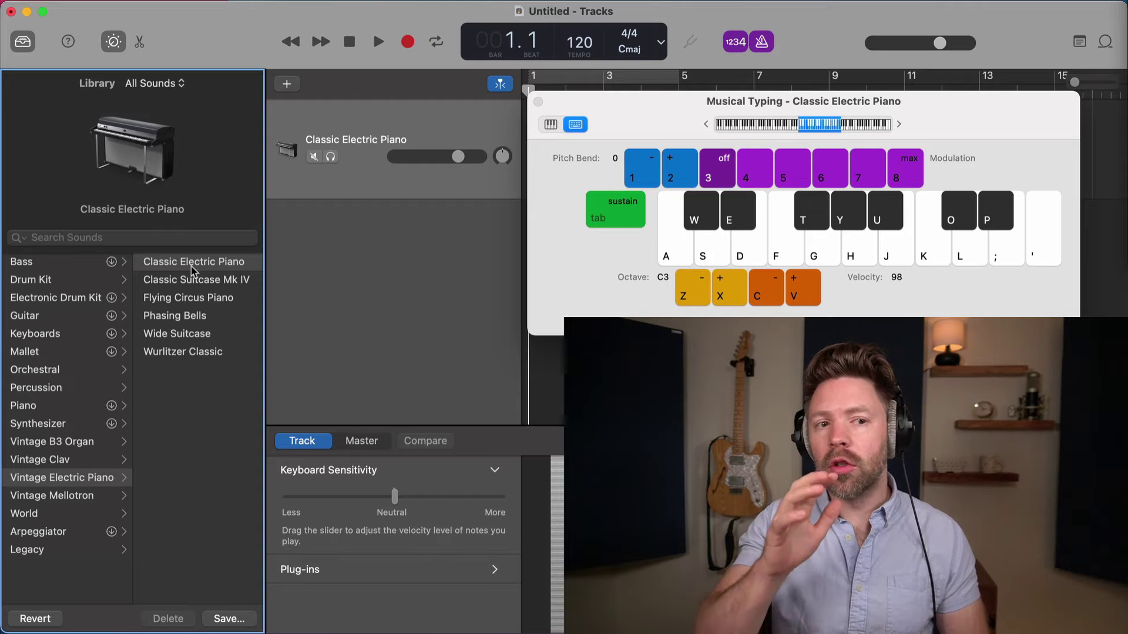
Step: Lower the Musical Typing velocity to 43 and play soft notes
{"action": "left_click", "coordinate": [773, 292]}
{"action": "left_click", "coordinate": [811, 294]}
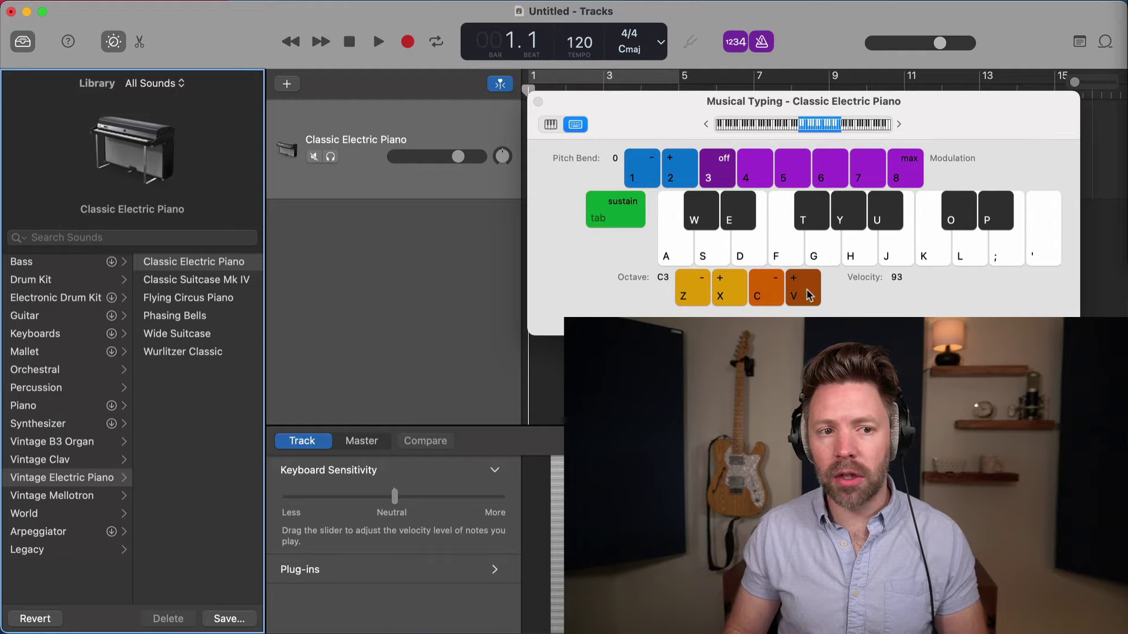
{"action": "left_click", "coordinate": [776, 295]}
{"action": "left_click", "coordinate": [776, 295]}
{"action": "key", "text": "a"}
{"action": "key", "text": "d"}
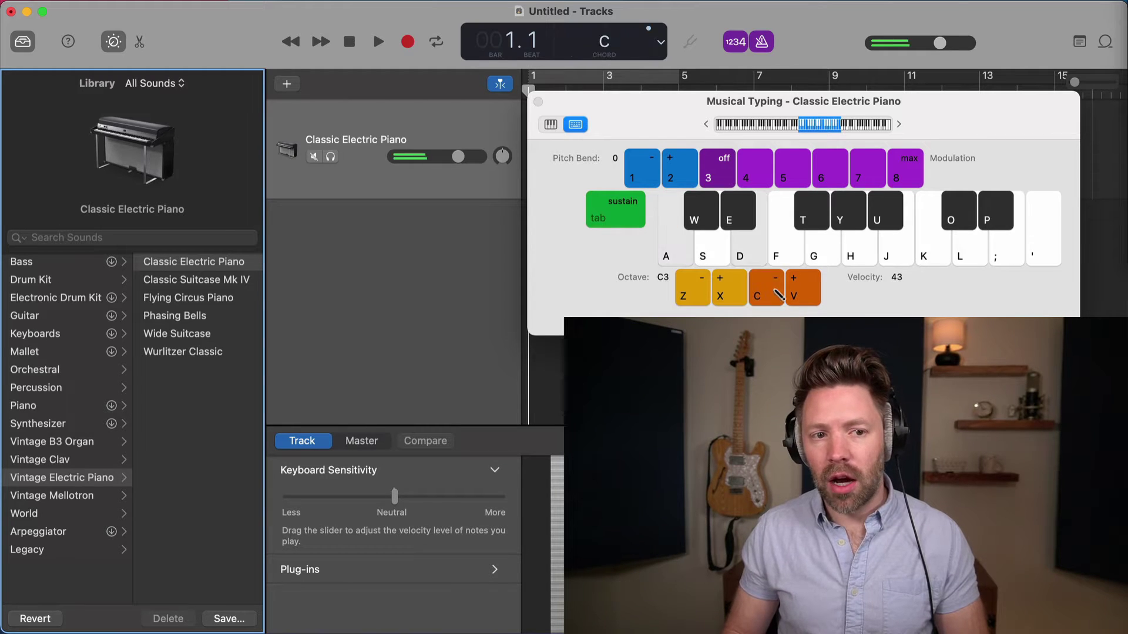
{"action": "key", "text": "a"}
{"action": "key", "text": "d"}
Step: Raise velocity to 93, toggle Musical Typing with Cmd-K, and test notes
{"action": "left_click", "coordinate": [811, 295]}
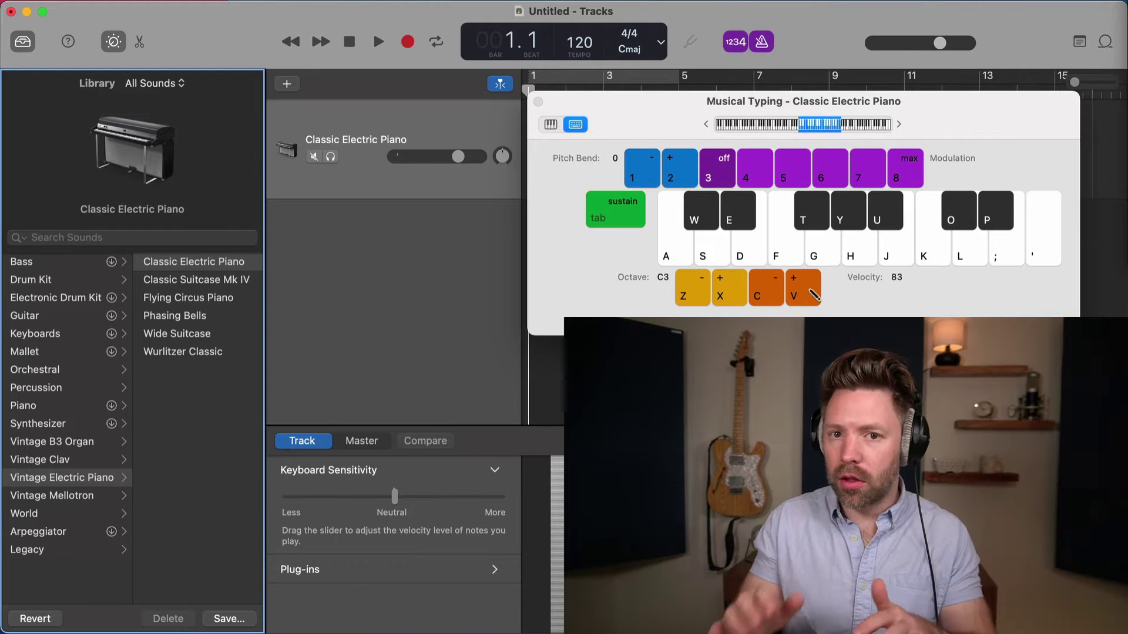
{"action": "left_click", "coordinate": [811, 295]}
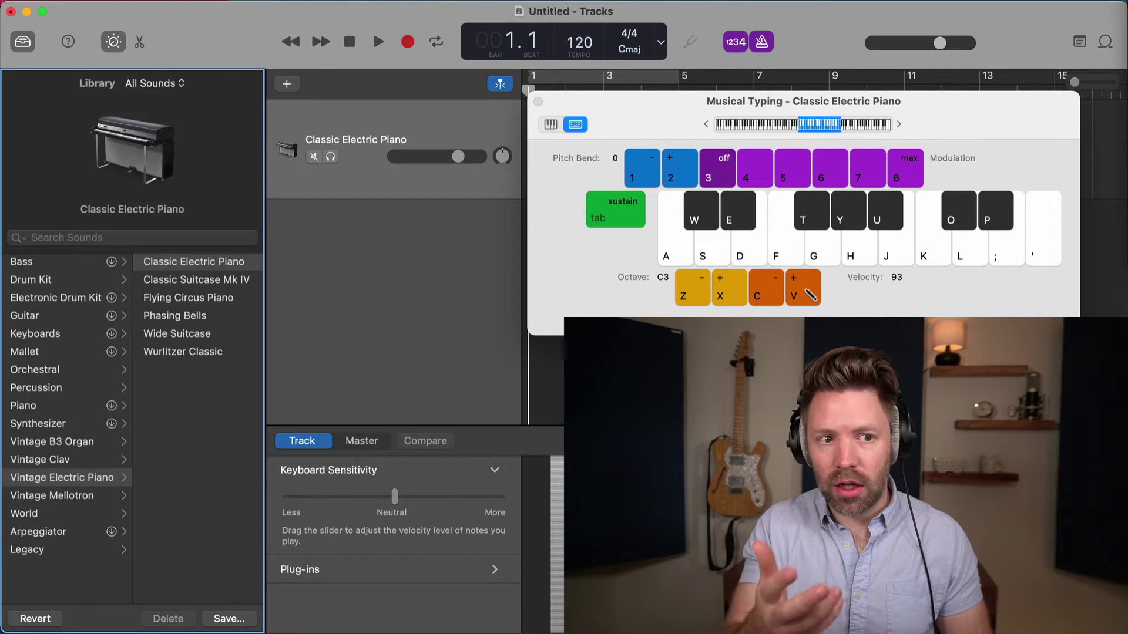
{"action": "key", "text": "super+k"}
{"action": "key", "text": "super+k"}
{"action": "key", "text": "a"}
{"action": "key", "text": "d"}
{"action": "key", "text": "a"}
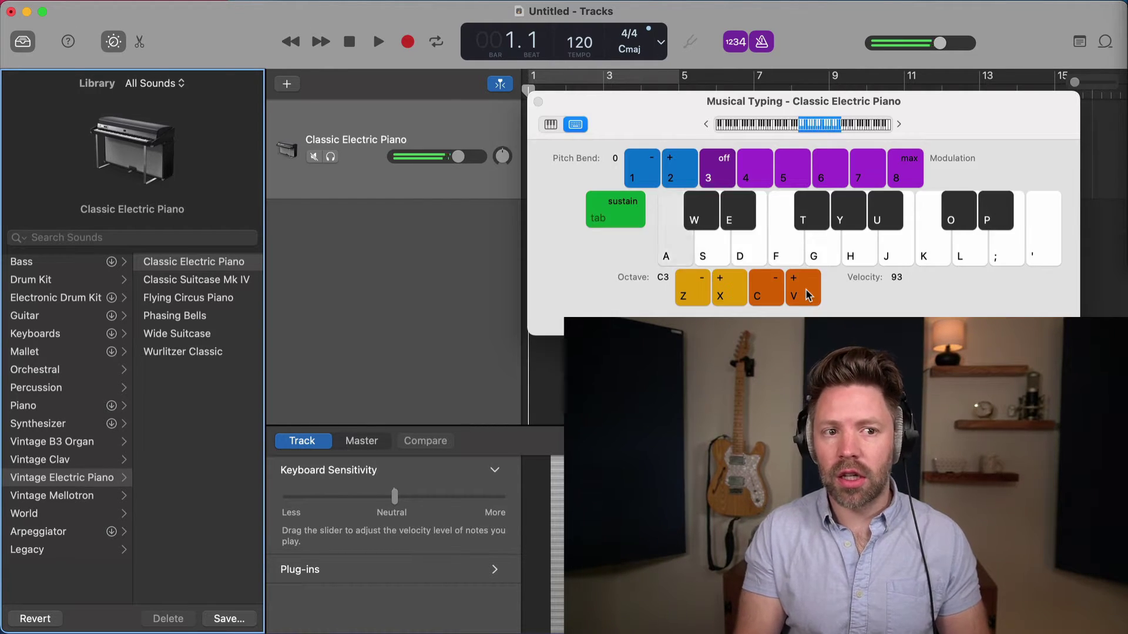
{"action": "key", "text": "d"}
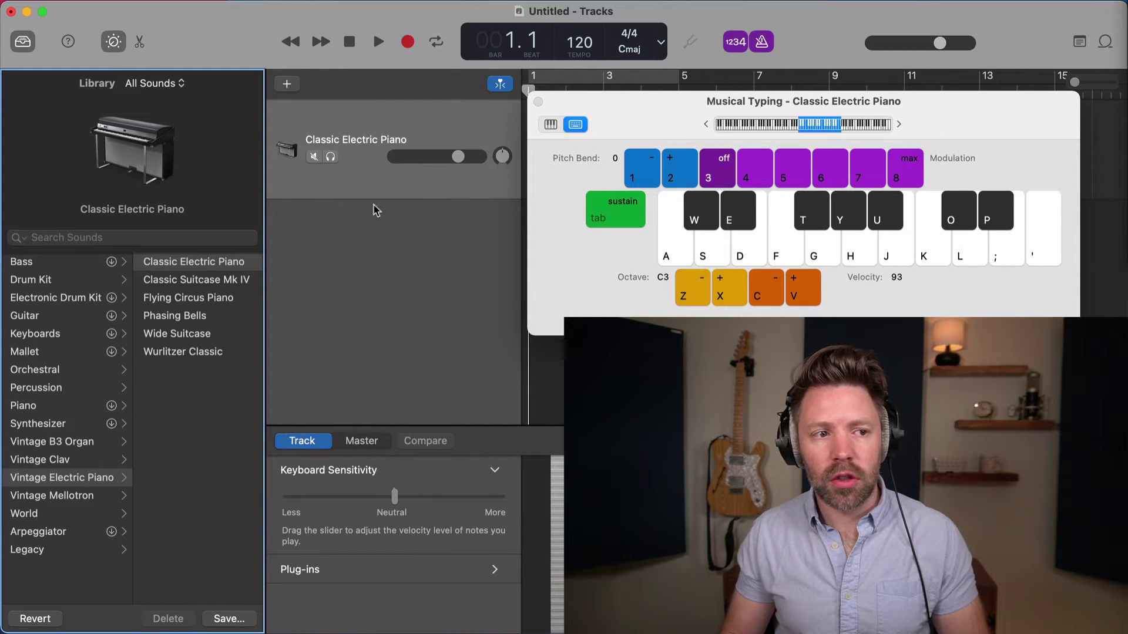
Step: Duplicate the track with Cmd-D and set its sound to Percussion > Latin
{"action": "key", "text": "super+d"}
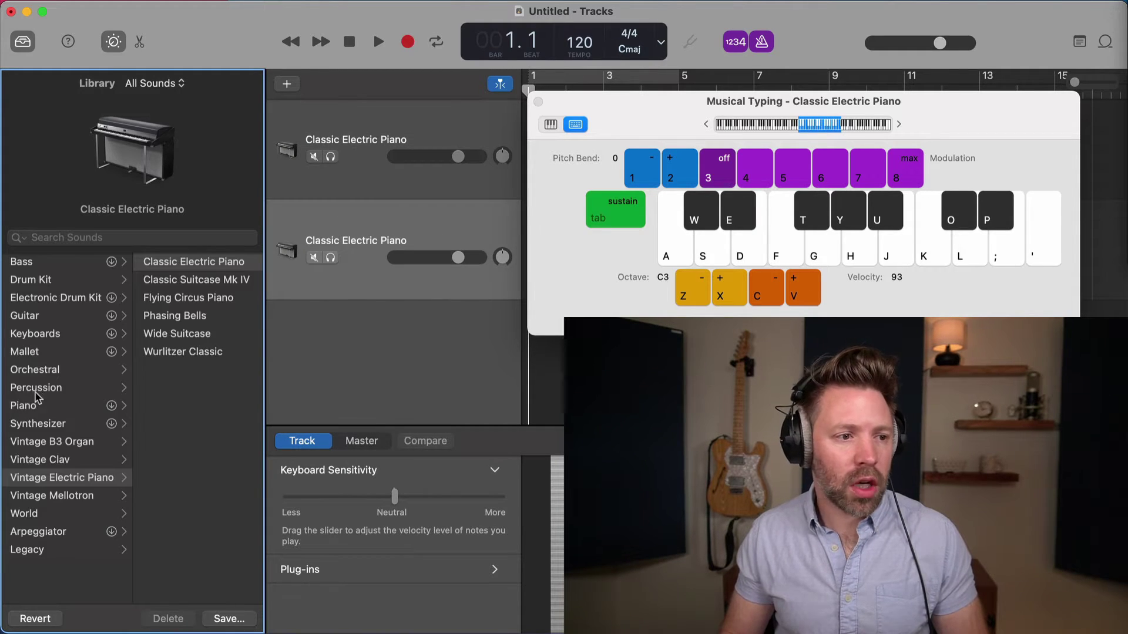
{"action": "left_click", "coordinate": [46, 388]}
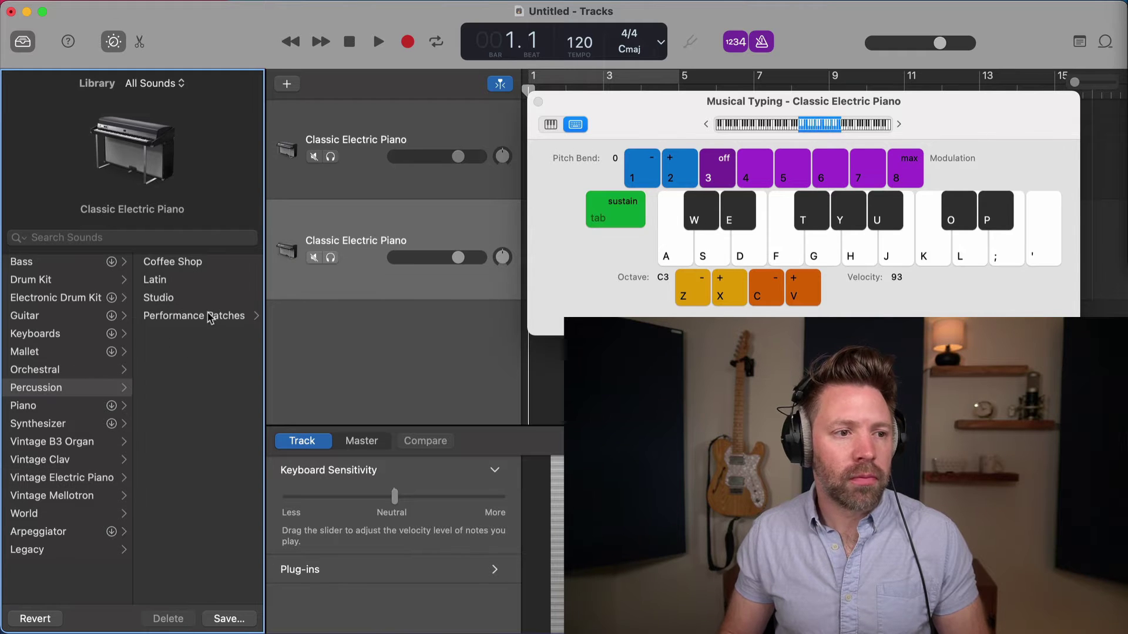
{"action": "left_click", "coordinate": [168, 287]}
Step: Play Latin percussion hits, repeating the P hit several times
{"action": "key", "text": "a"}
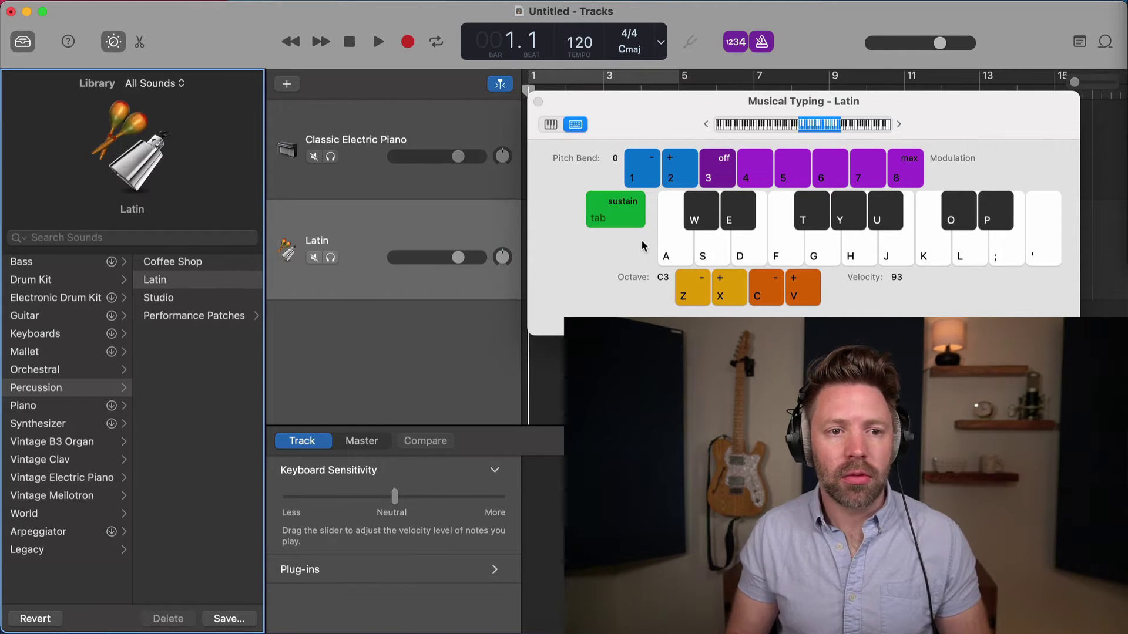
{"action": "key", "text": "s"}
{"action": "key", "text": "d"}
{"action": "key", "text": "h"}
{"action": "key", "text": "p"}
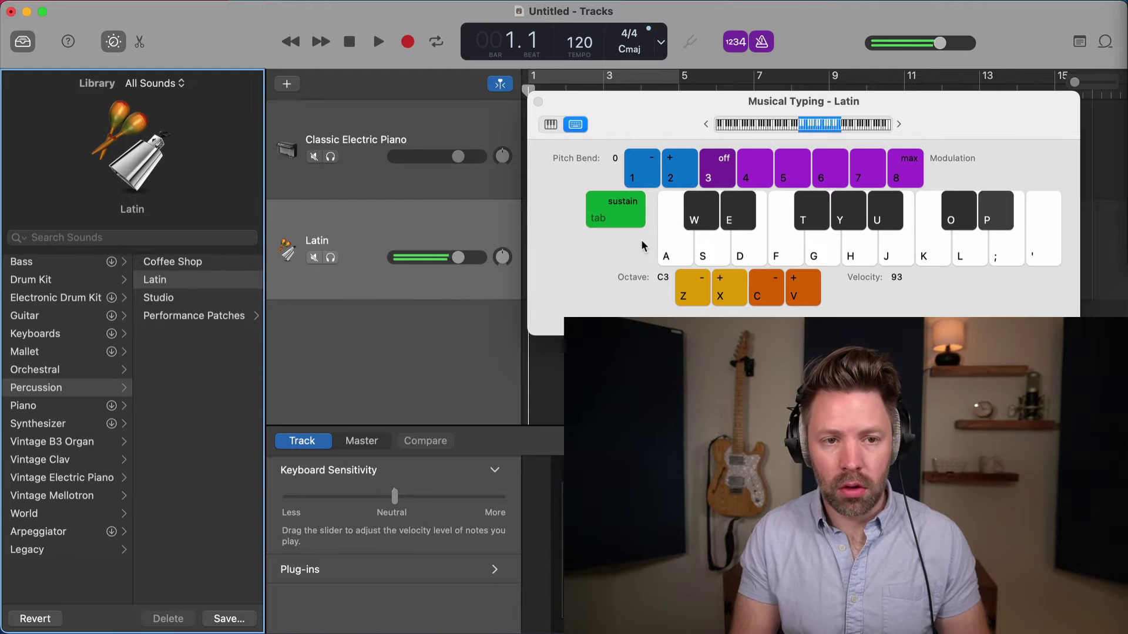
{"action": "key", "text": "p"}
{"action": "key", "text": "p"}
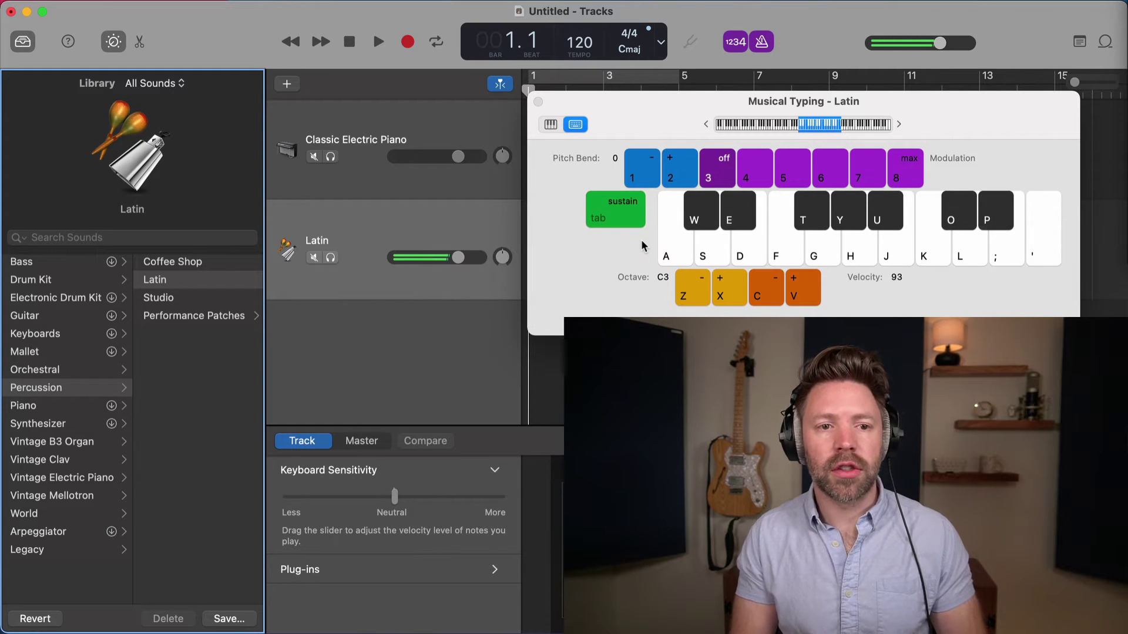
{"action": "key", "text": "p"}
{"action": "key", "text": "p"}
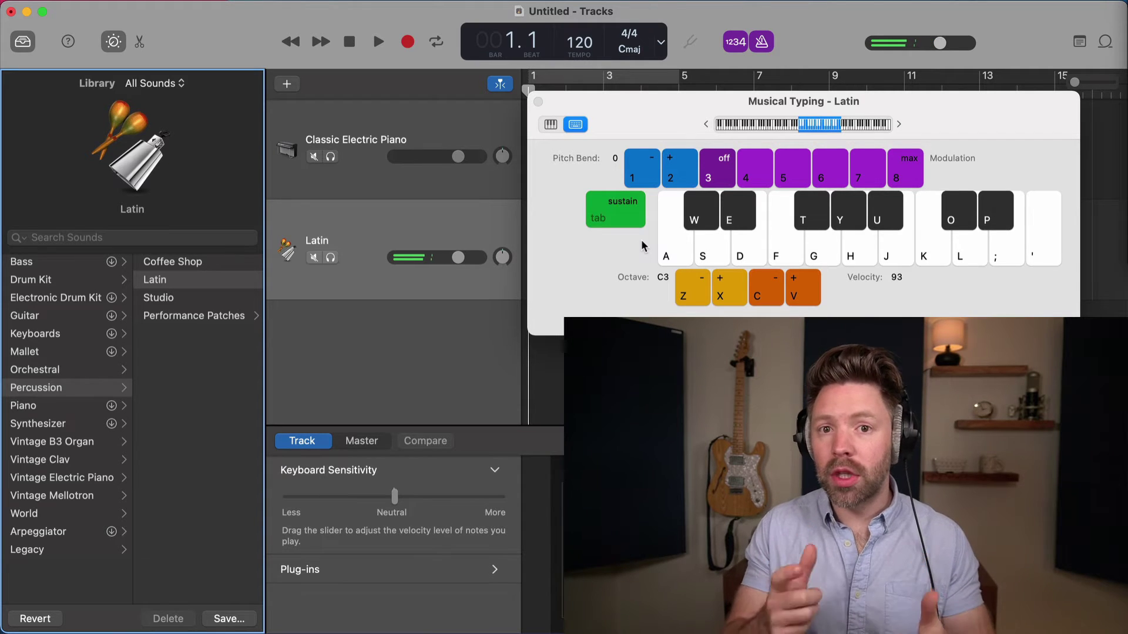
{"action": "key", "text": "p"}
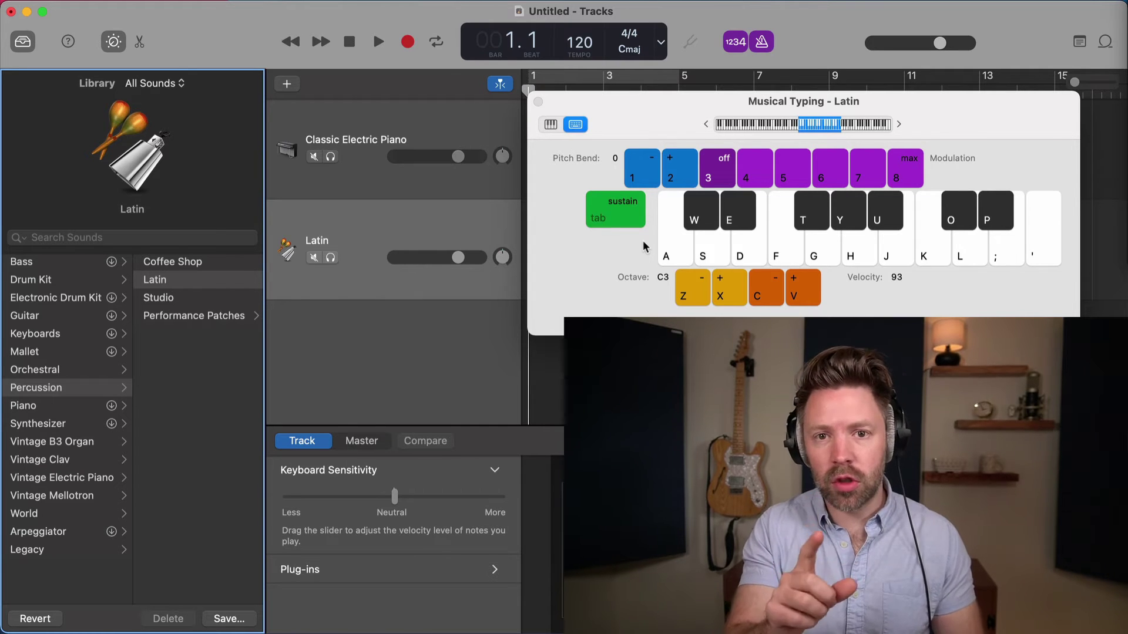
Step: Select the Classic Electric Piano track and play chords and a short progression
{"action": "left_click", "coordinate": [379, 136]}
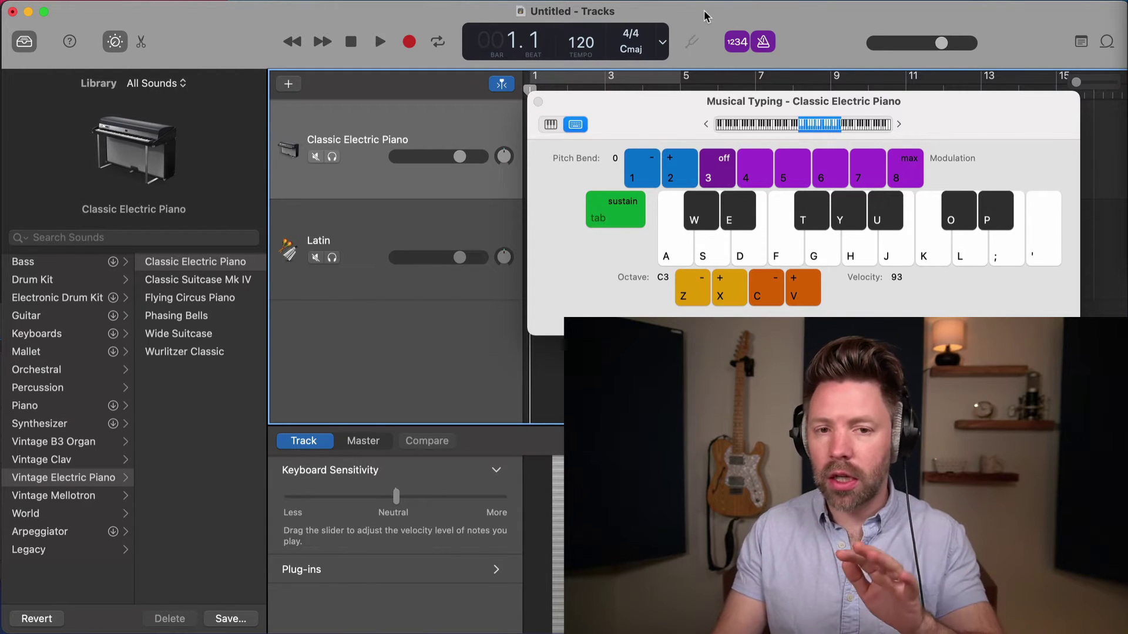
{"action": "key", "text": "a"}
{"action": "key", "text": "d"}
{"action": "key", "text": "a"}
{"action": "key", "text": "d"}
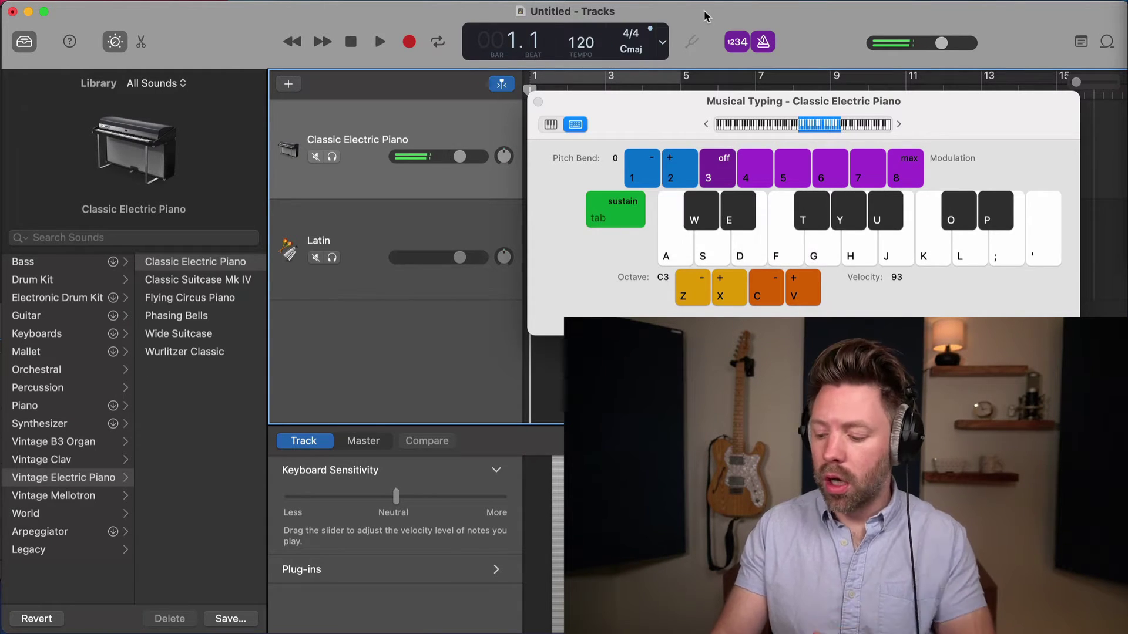
{"action": "key", "text": "d"}
{"action": "key", "text": "j"}
{"action": "key", "text": "d"}
{"action": "key", "text": "j"}
{"action": "key", "text": "s"}
{"action": "key", "text": "f"}
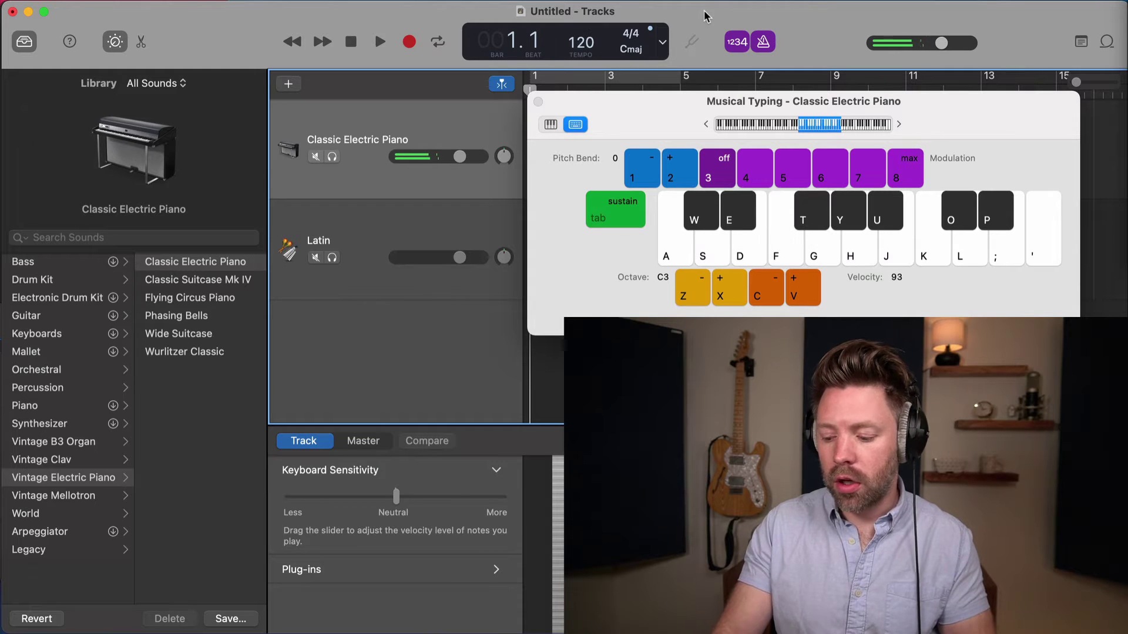
Step: Play more repeated chords, then close the Musical Typing window
{"action": "key", "text": "a"}
{"action": "key", "text": "e"}
{"action": "key", "text": "a"}
{"action": "key", "text": "e"}
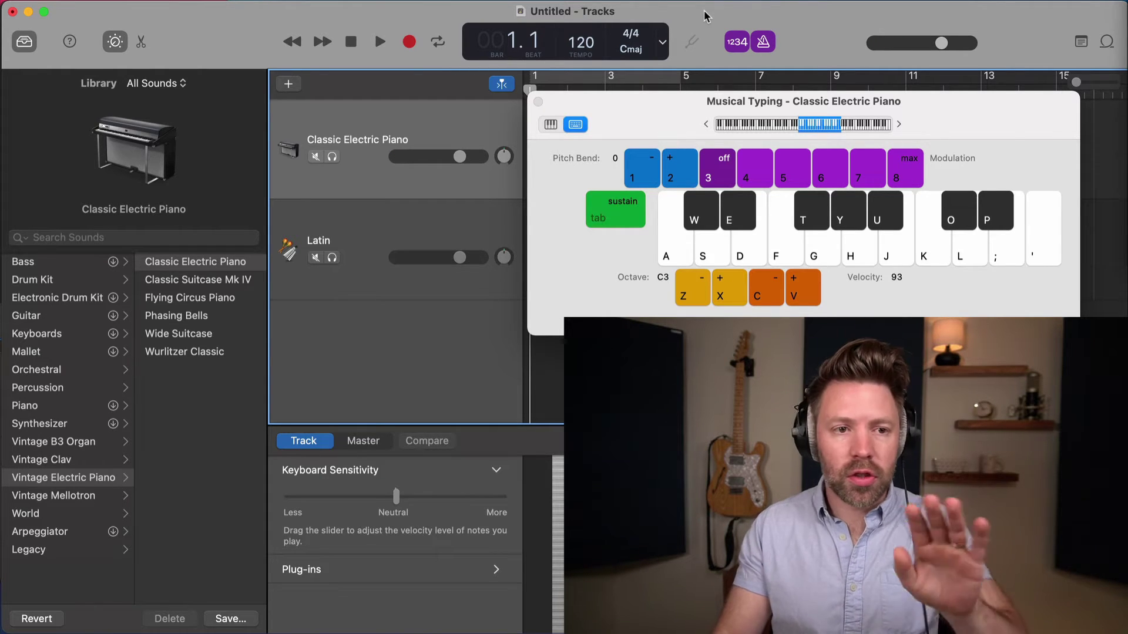
{"action": "key", "text": "g"}
{"action": "key", "text": "a"}
{"action": "key", "text": "d"}
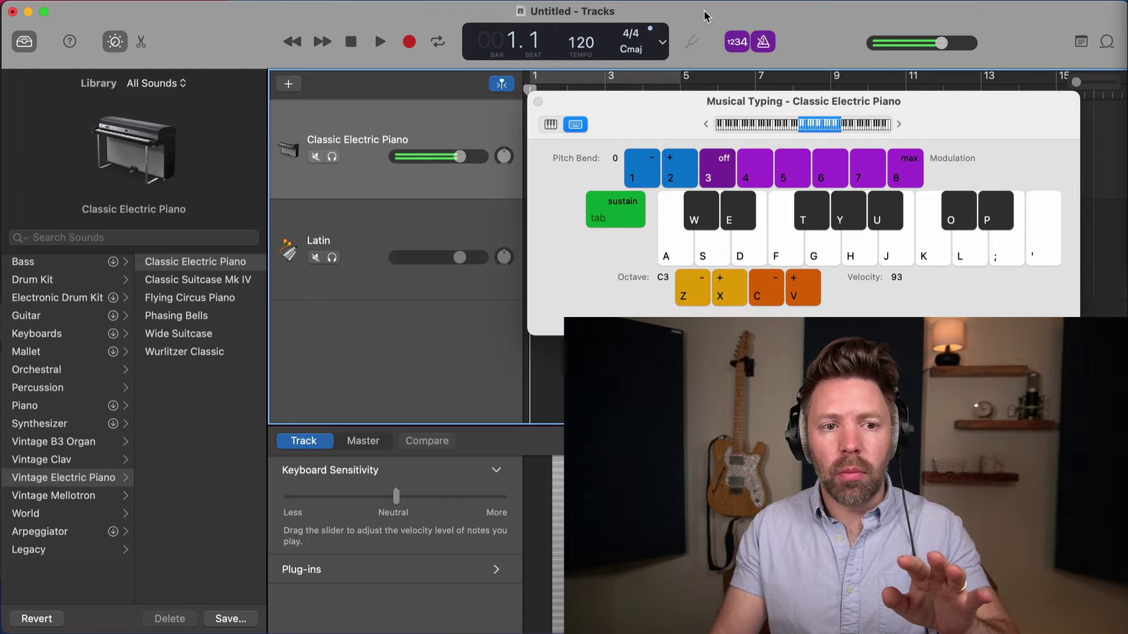
{"action": "key", "text": "a"}
{"action": "key", "text": "d"}
{"action": "key", "text": "a"}
{"action": "key", "text": "d"}
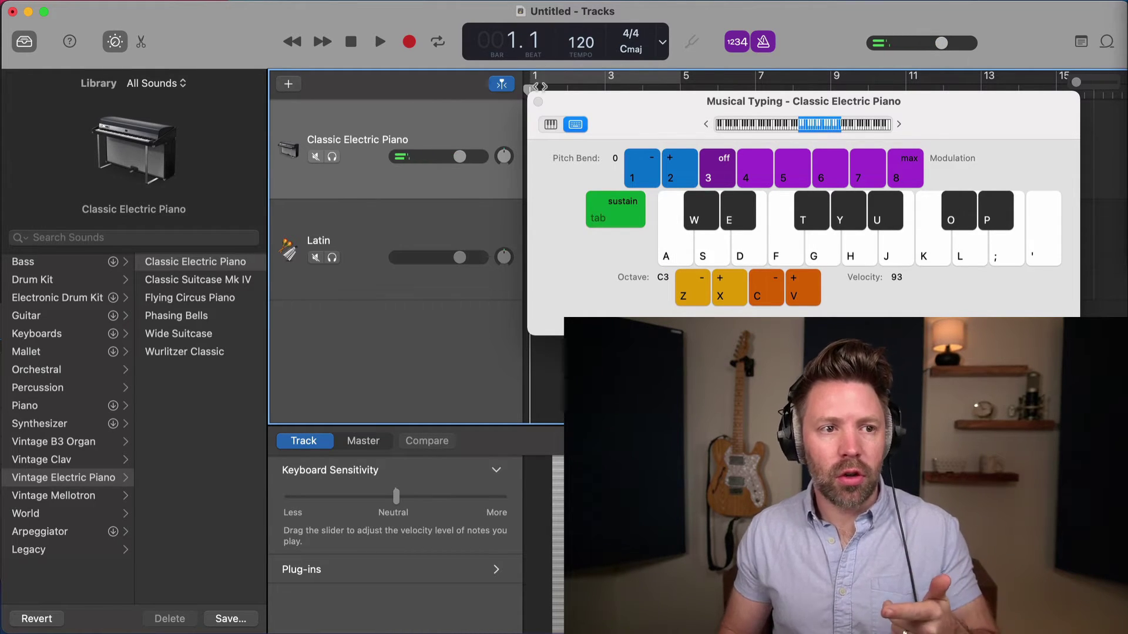
{"action": "left_click", "coordinate": [537, 102]}
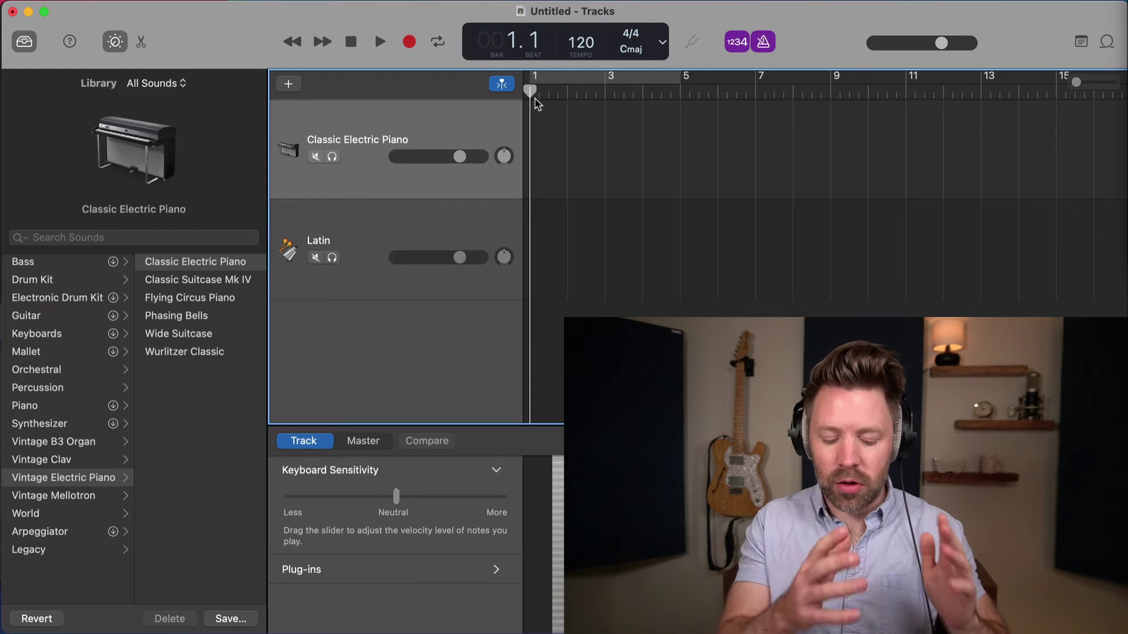
{"action": "key", "text": "super+k"}
{"action": "key", "text": "d"}
{"action": "key", "text": "f"}
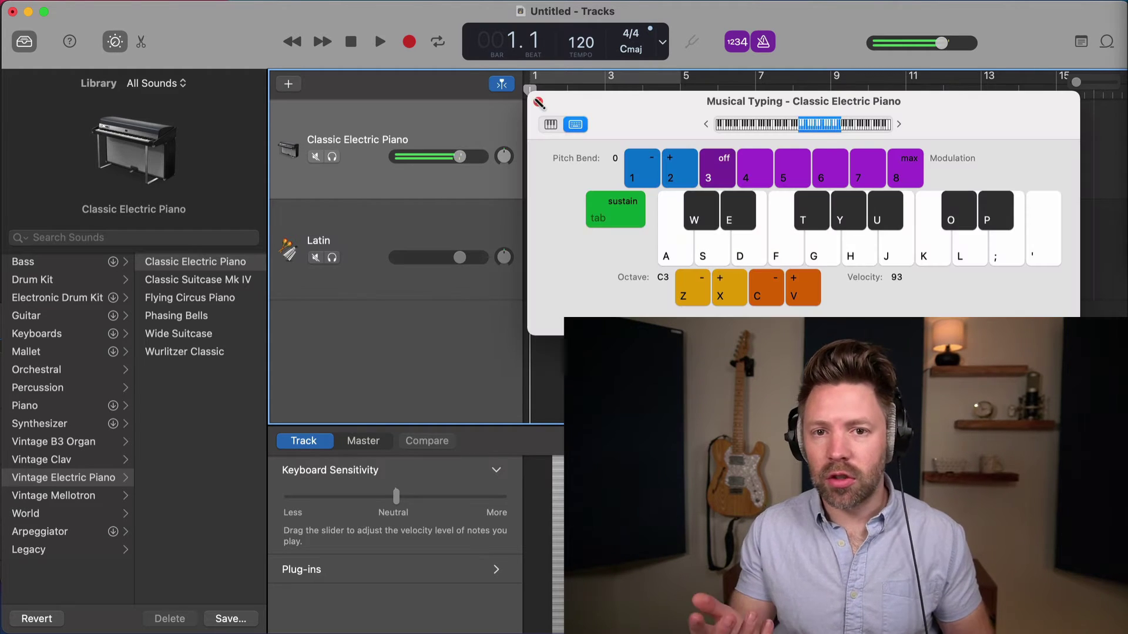
{"action": "left_click", "coordinate": [538, 102]}
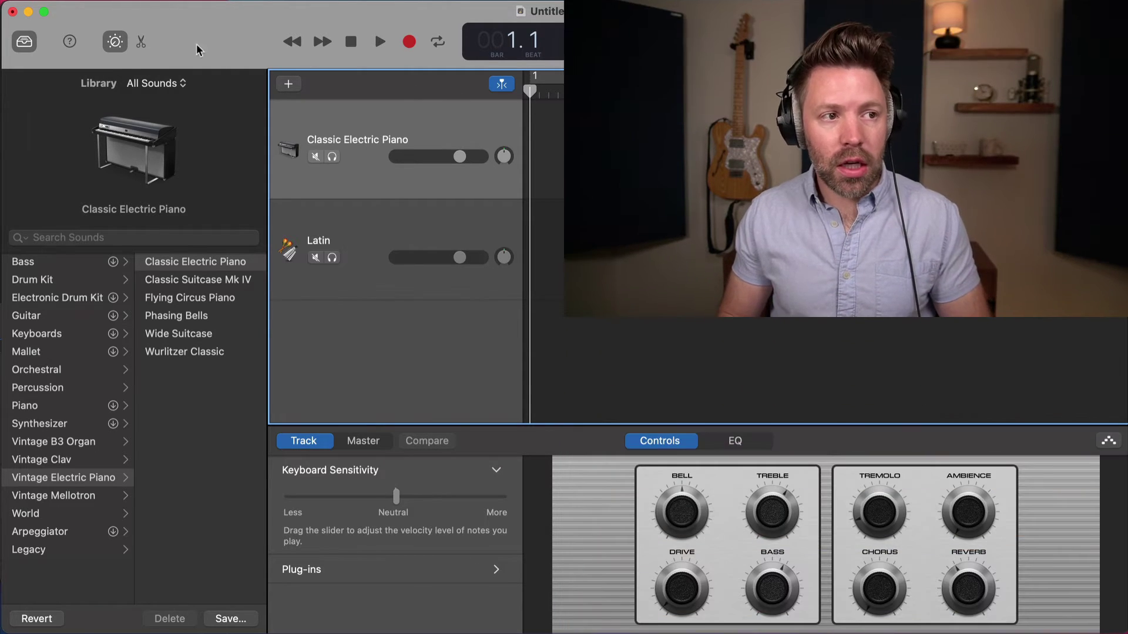
Step: Open the piano track's note editor and undo a stray C2 note
{"action": "left_click", "coordinate": [141, 41]}
{"action": "left_click", "coordinate": [143, 42]}
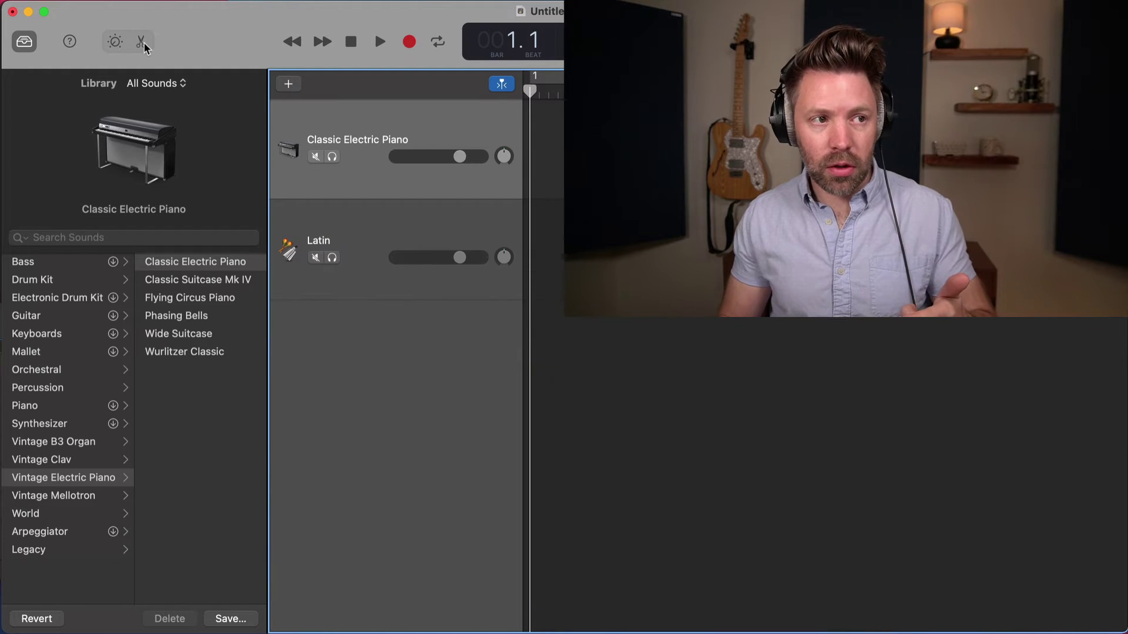
{"action": "left_click", "coordinate": [143, 43]}
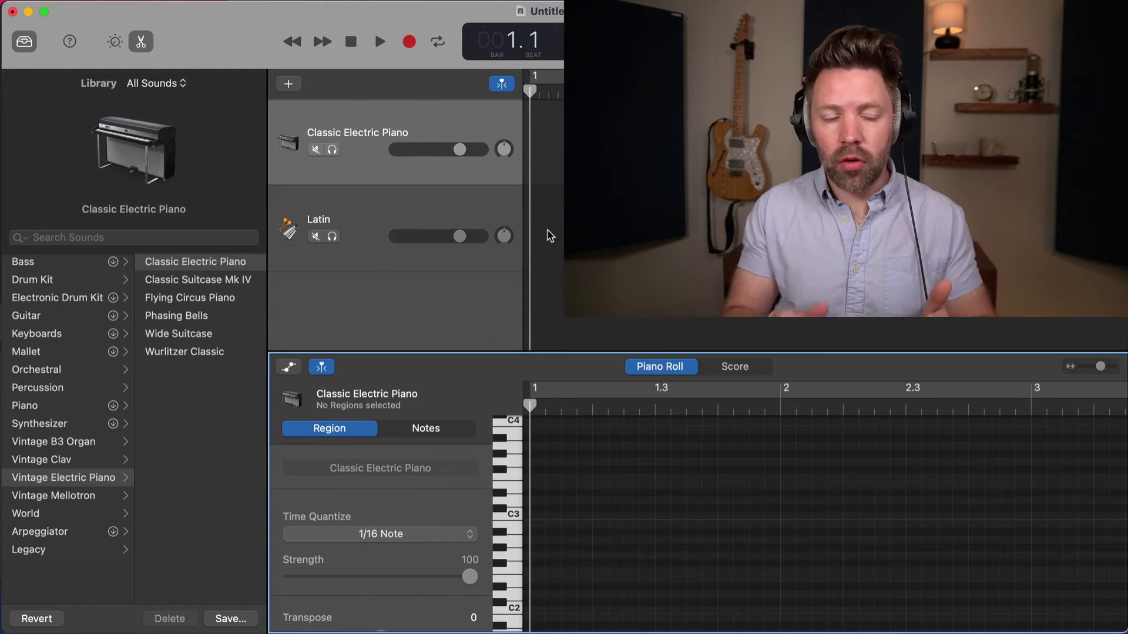
{"action": "scroll", "coordinate": [541, 520], "scroll_direction": "down", "scroll_amount": 1}
{"action": "scroll", "coordinate": [540, 525], "scroll_direction": "down", "scroll_amount": 2}
{"action": "scroll", "coordinate": [540, 529], "scroll_direction": "down", "scroll_amount": 2}
{"action": "scroll", "coordinate": [538, 534], "scroll_direction": "down", "scroll_amount": 2}
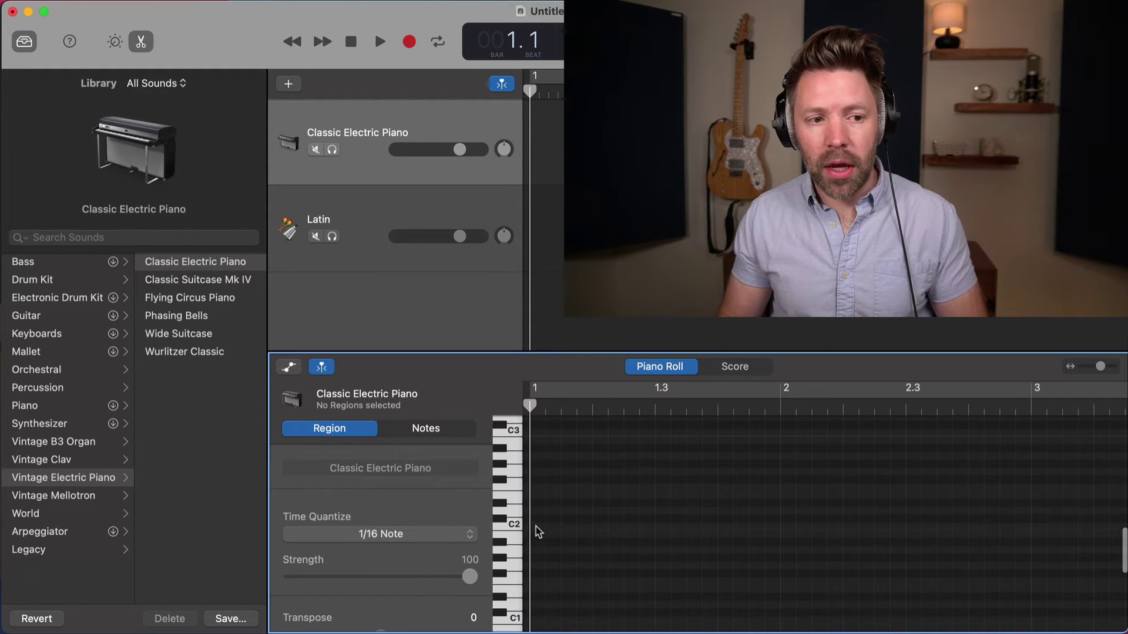
{"action": "scroll", "coordinate": [539, 529], "scroll_direction": "down", "scroll_amount": 1}
{"action": "left_click", "coordinate": [538, 518]}
{"action": "key", "text": "super+z"}
{"action": "scroll", "coordinate": [539, 497], "scroll_direction": "up", "scroll_amount": 2}
Step: Draw a three-note chord starting at C3 and play it back
{"action": "left_click", "coordinate": [540, 464]}
{"action": "scroll", "coordinate": [541, 465], "scroll_direction": "up", "scroll_amount": 2}
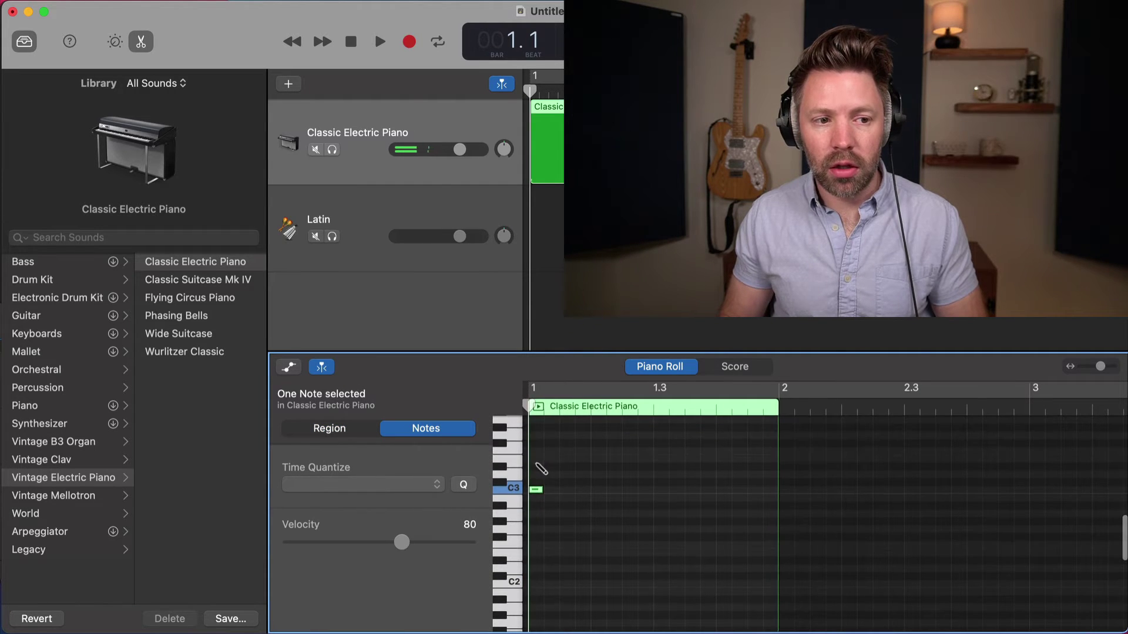
{"action": "left_click", "coordinate": [540, 467]}
{"action": "scroll", "coordinate": [536, 469], "scroll_direction": "up", "scroll_amount": 1}
{"action": "left_click", "coordinate": [538, 445]}
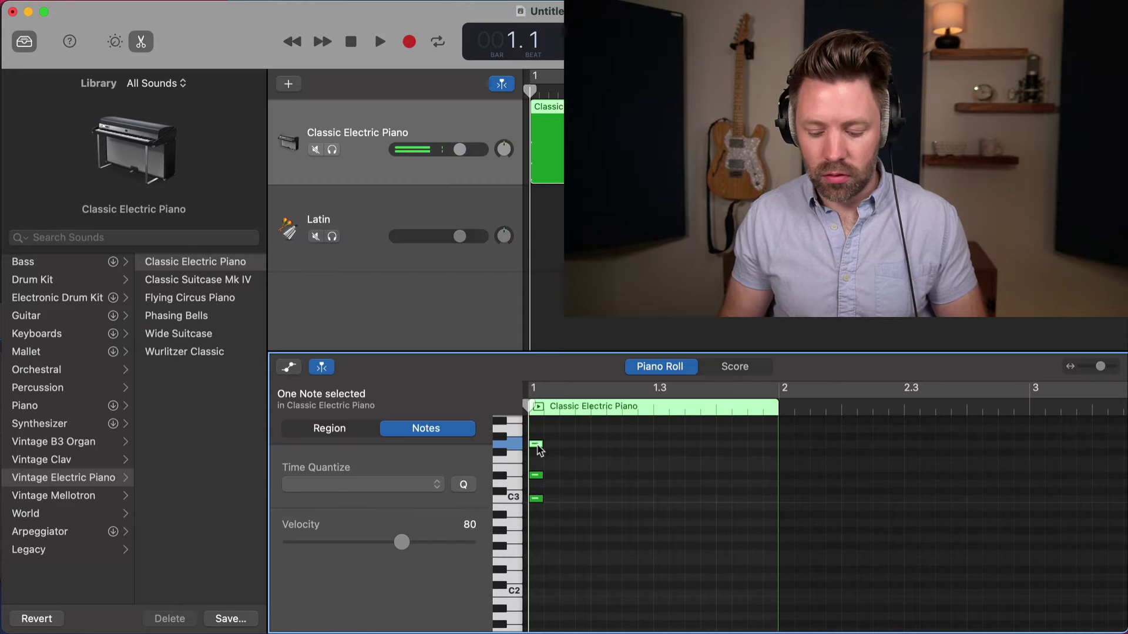
{"action": "scroll", "coordinate": [556, 449], "scroll_direction": "left", "scroll_amount": 1}
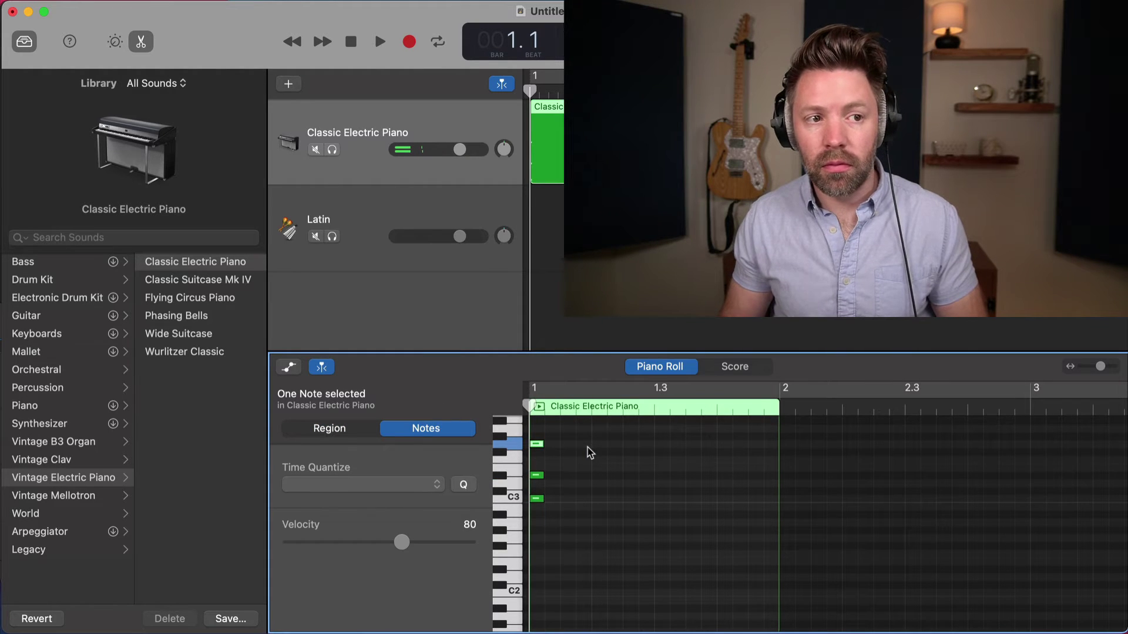
{"action": "key", "text": "space"}
{"action": "key", "text": "space"}
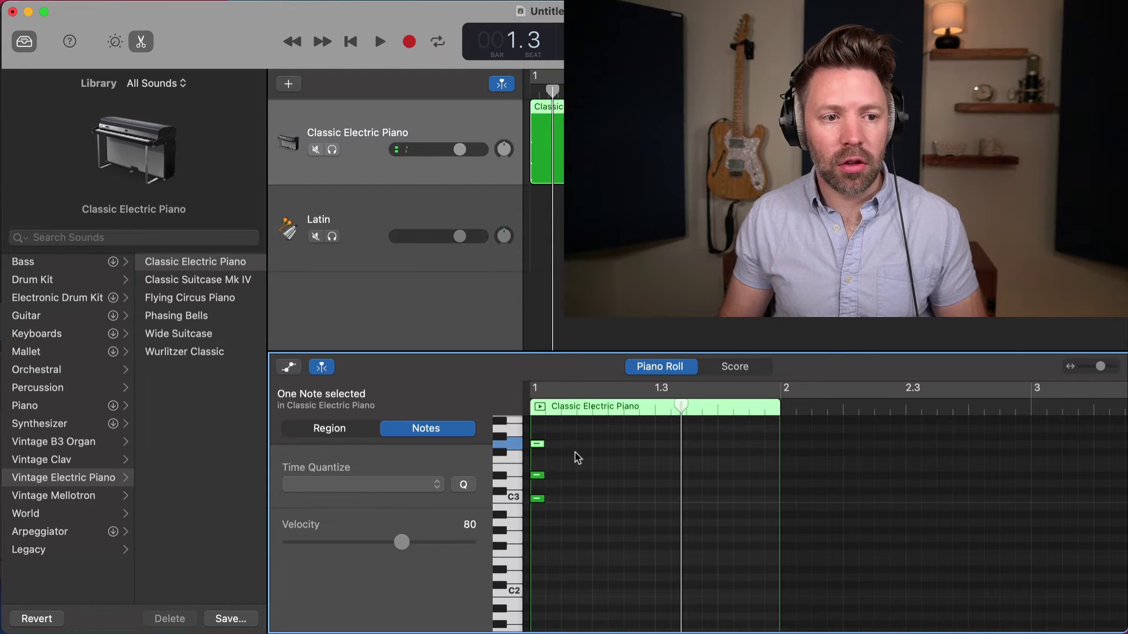
Step: Drag to lengthen all three chord notes, then replay the region from the start
{"action": "mouse_move", "coordinate": [557, 522]}
{"action": "left_mouse_down"}
{"action": "mouse_move", "coordinate": [531, 439]}
{"action": "mouse_move", "coordinate": [628, 447]}
{"action": "left_mouse_up"}
{"action": "key", "text": "Return"}
{"action": "key", "text": "space"}
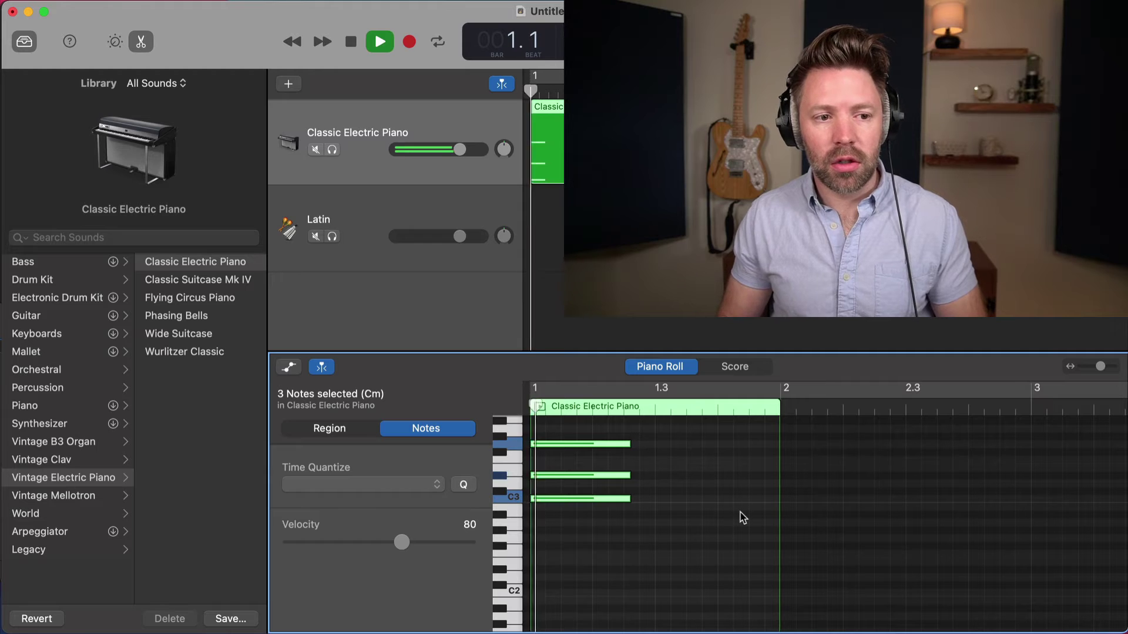
{"action": "key", "text": "space"}
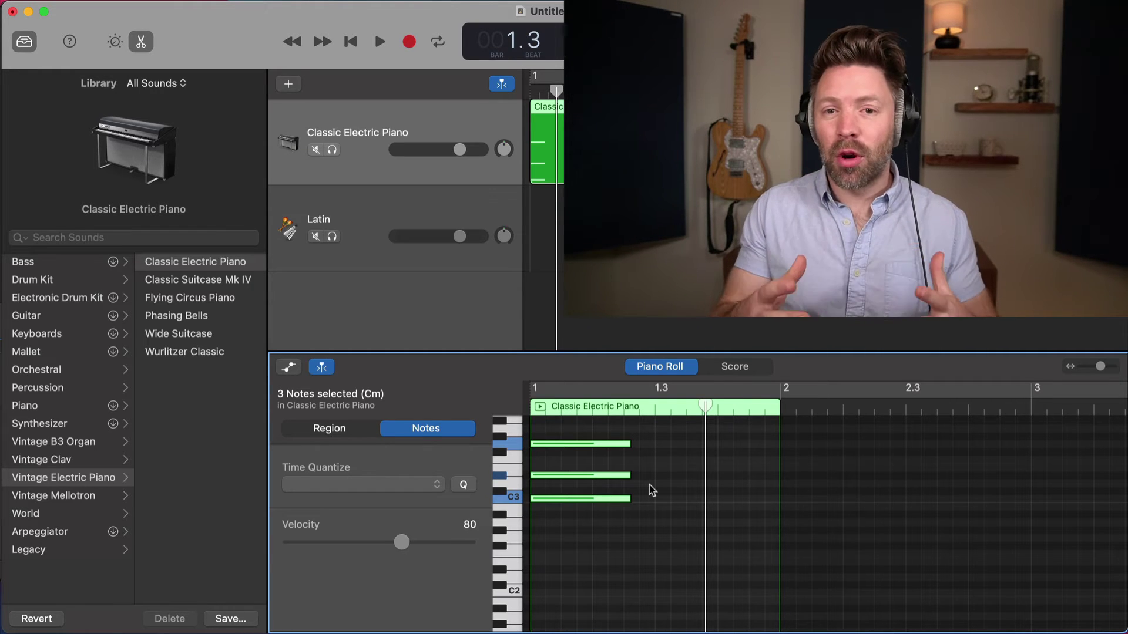
Step: Select each chord note in turn to check its velocity, ending on C3
{"action": "left_click", "coordinate": [622, 529]}
{"action": "left_click", "coordinate": [604, 499]}
{"action": "left_click", "coordinate": [603, 477]}
{"action": "left_click", "coordinate": [604, 454]}
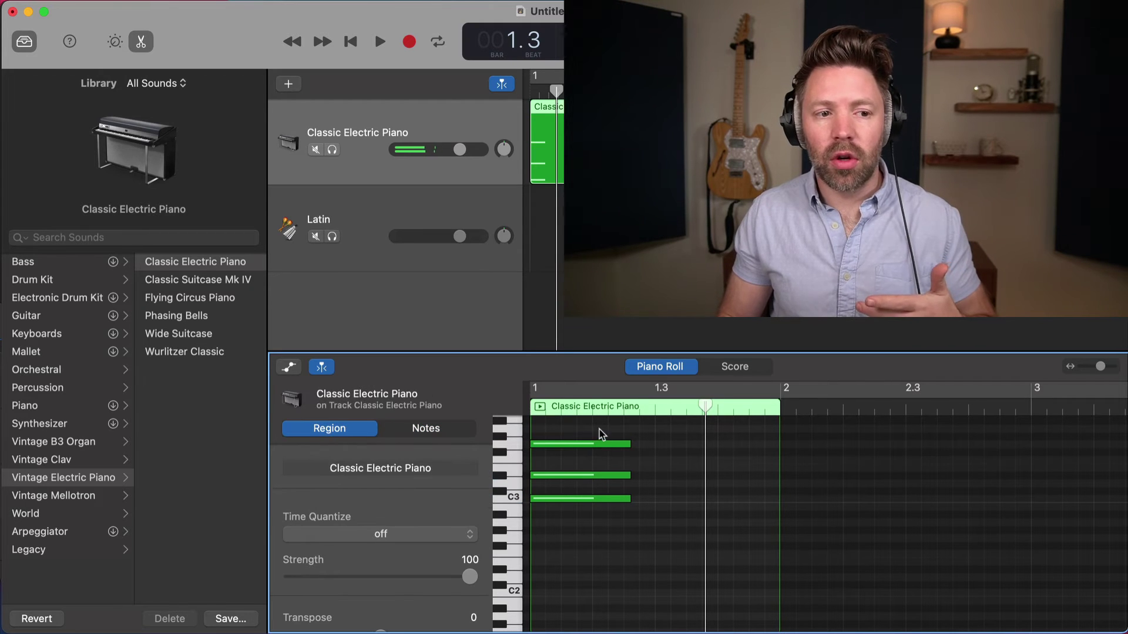
{"action": "left_click", "coordinate": [601, 442]}
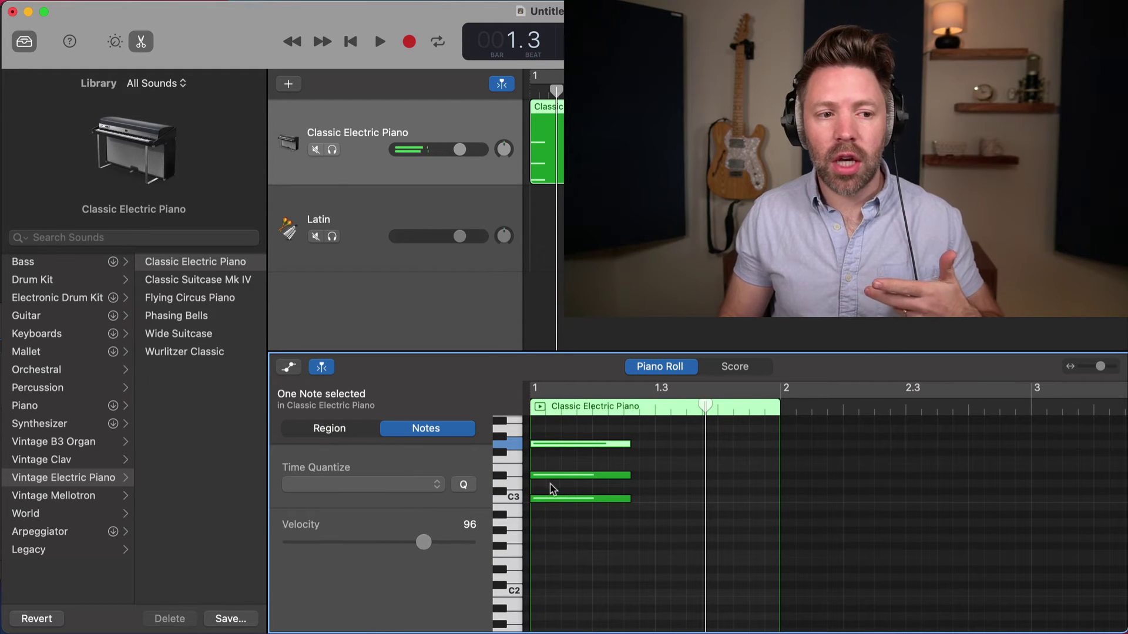
{"action": "left_click", "coordinate": [559, 483]}
{"action": "left_click", "coordinate": [543, 477]}
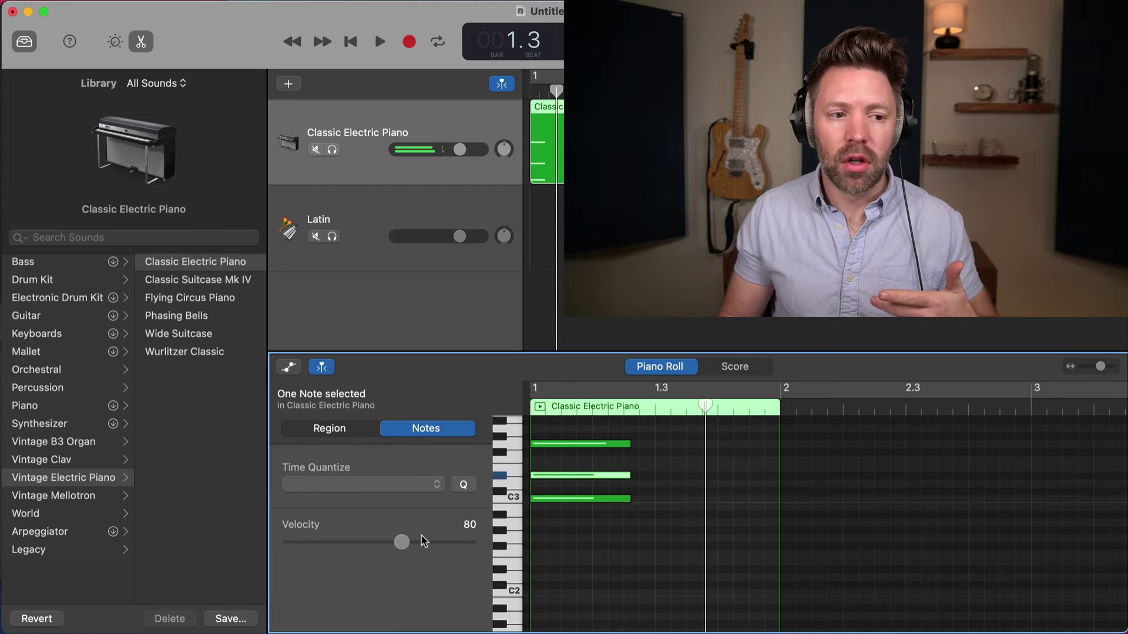
{"action": "left_click", "coordinate": [553, 500]}
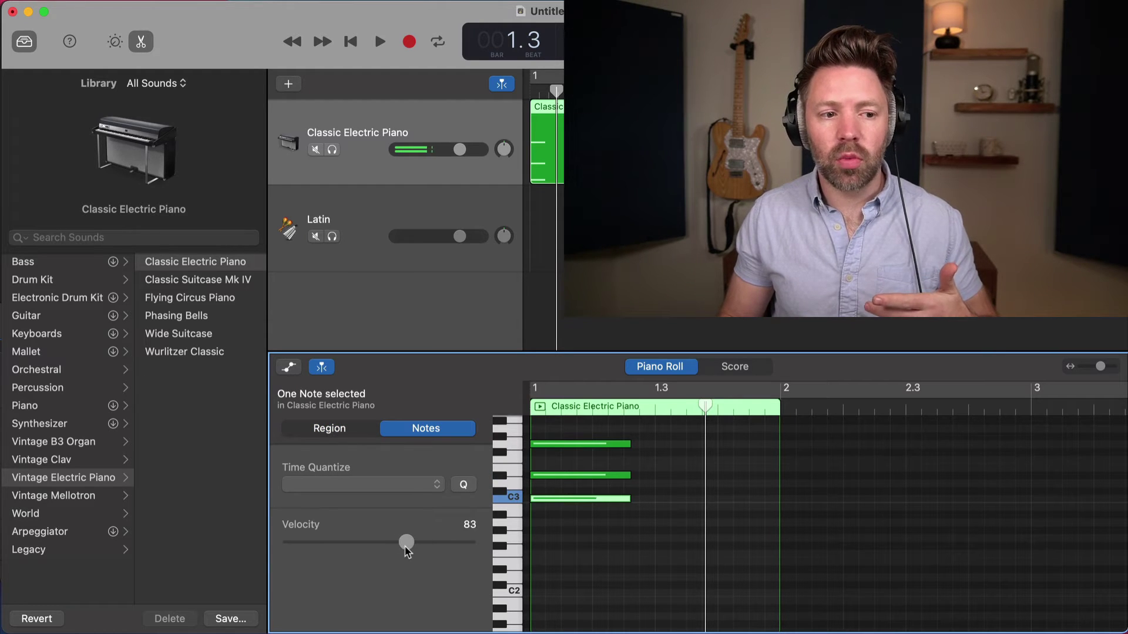
Step: Play the chord from the start, then stop playback
{"action": "key", "text": "space"}
{"action": "key", "text": "Return"}
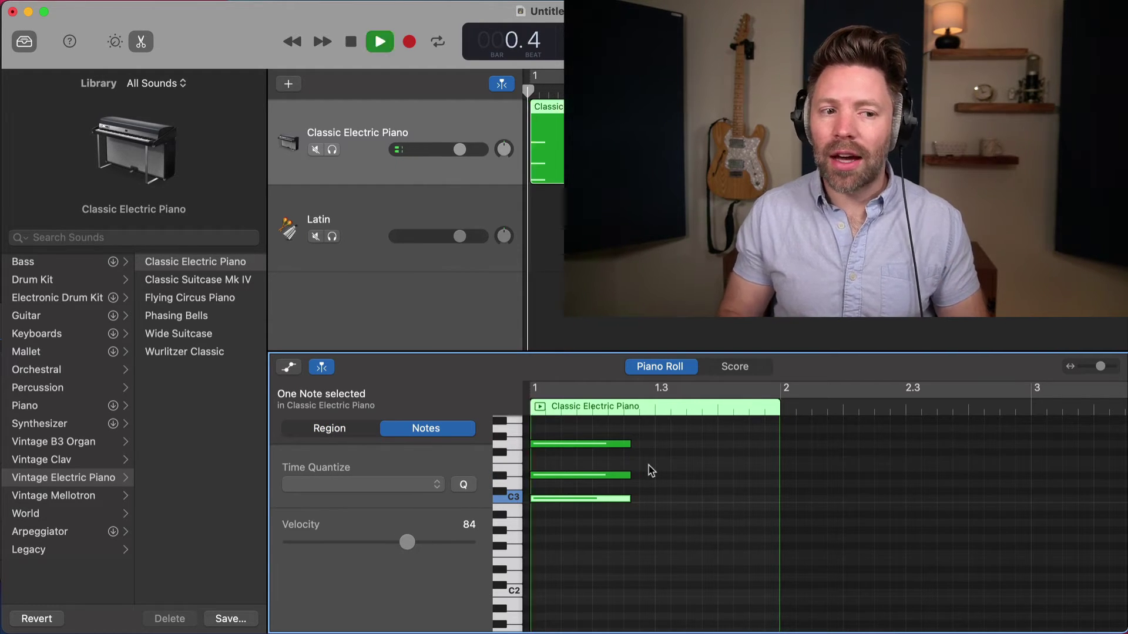
{"action": "key", "text": "space"}
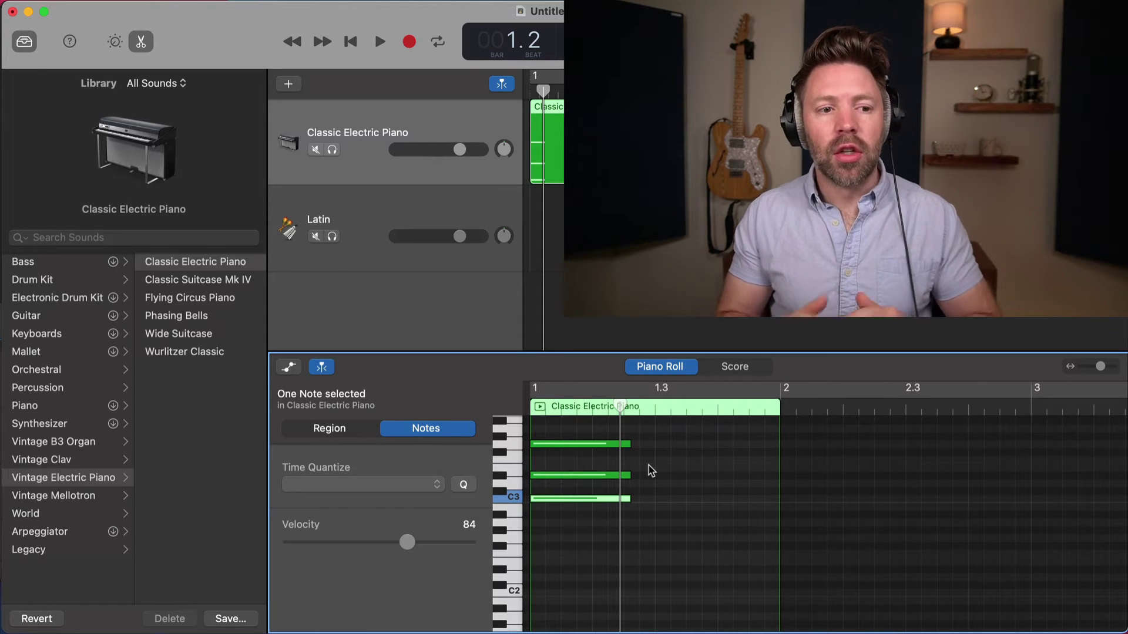
{"action": "scroll", "coordinate": [652, 474], "scroll_direction": "down", "scroll_amount": 1}
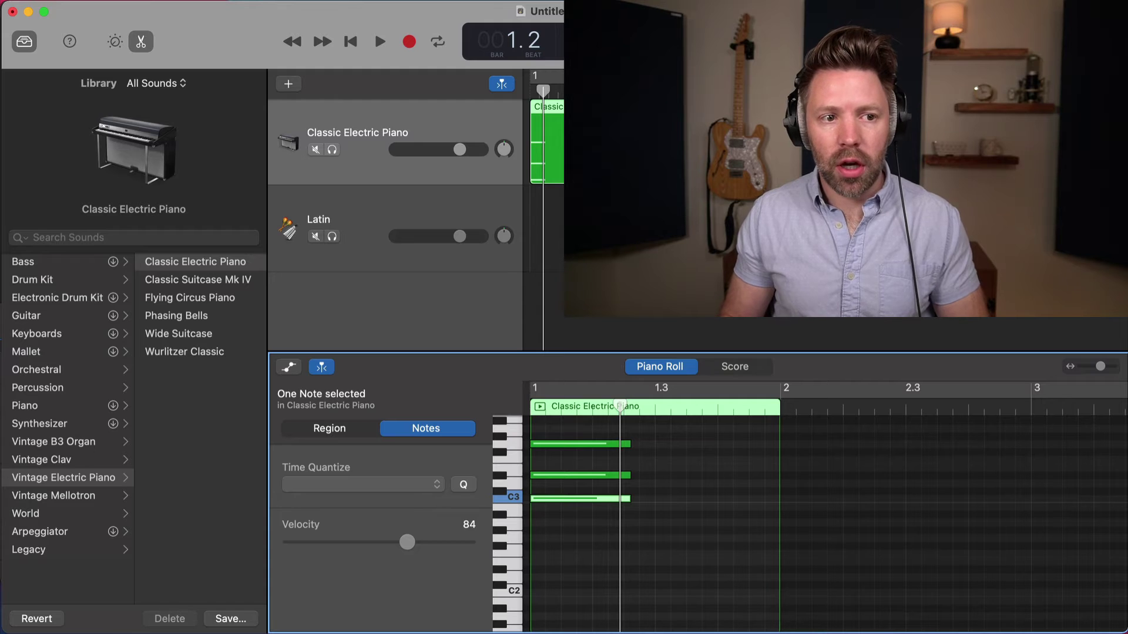
Step: Delete the three old chord notes, rewind, and start recording a new electric piano take
{"action": "key", "text": "Delete"}
{"action": "left_click_drag", "start_coordinate": [607, 513], "coordinate": [608, 423]}
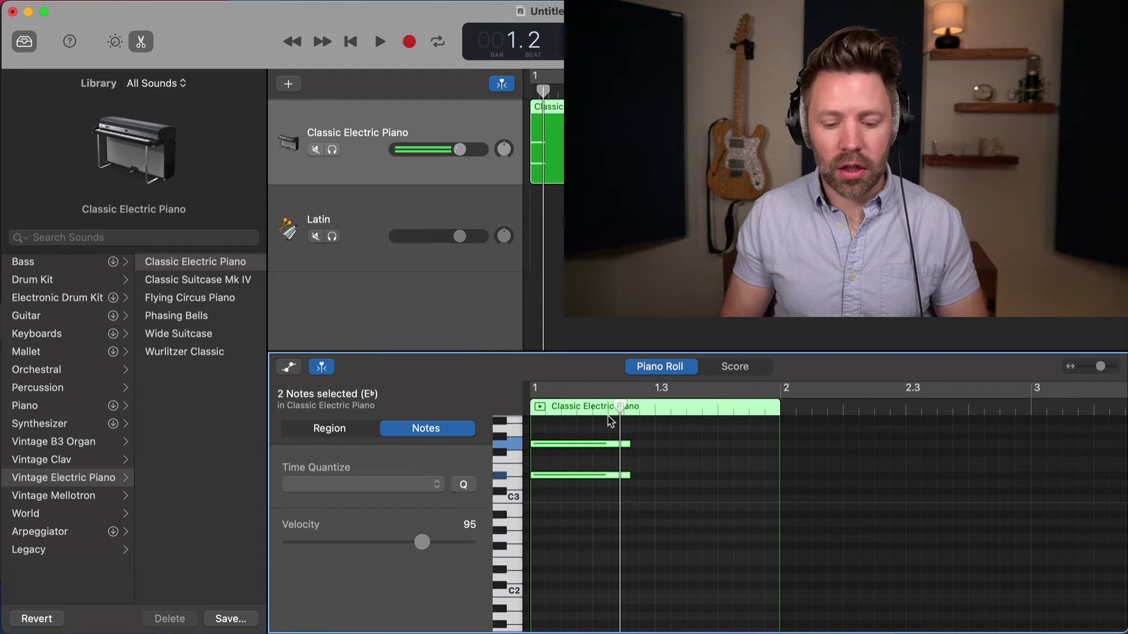
{"action": "key", "text": "Delete"}
{"action": "key", "text": "Return"}
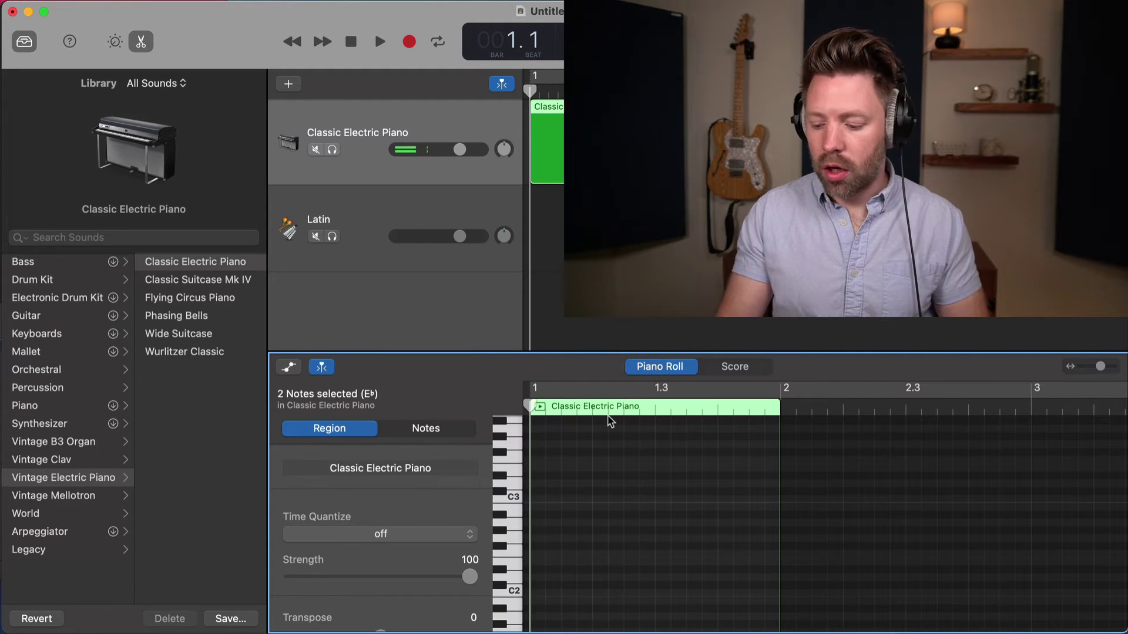
{"action": "key", "text": "r"}
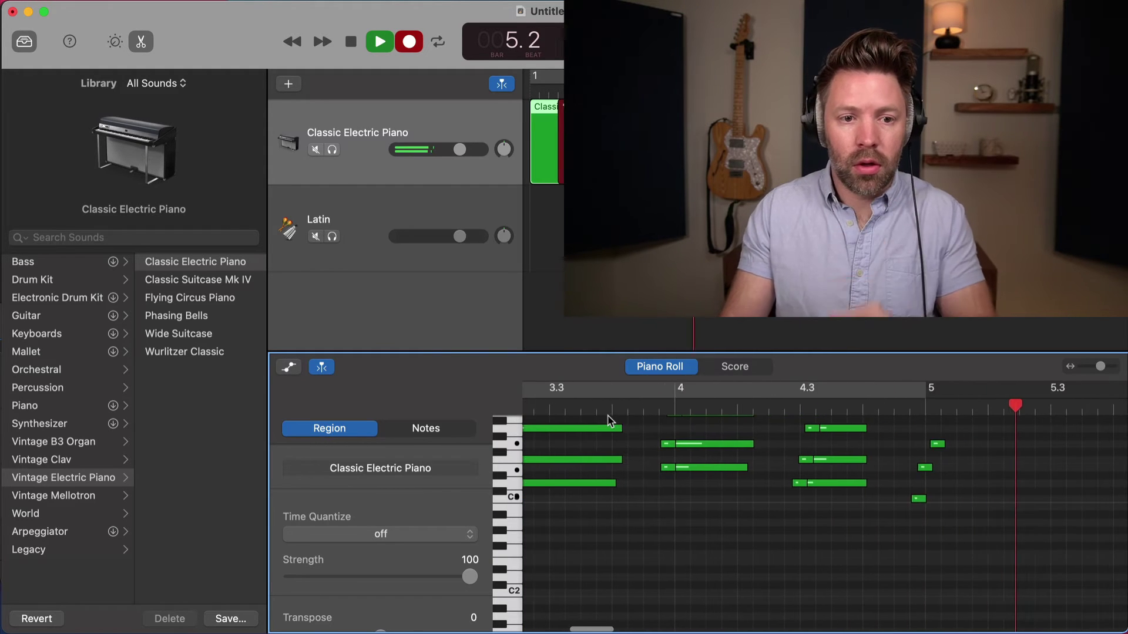
Step: Stop recording and shift the bar-4 Em chord notes so they start on bar 4
{"action": "key", "text": "space"}
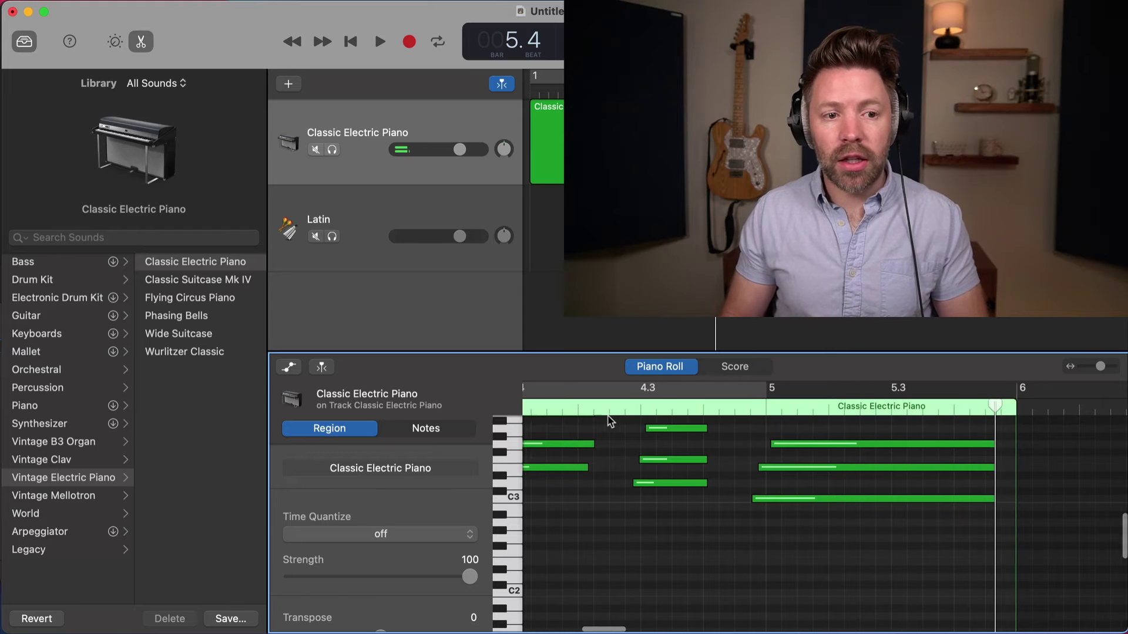
{"action": "scroll", "coordinate": [608, 421], "scroll_direction": "left", "scroll_amount": 2}
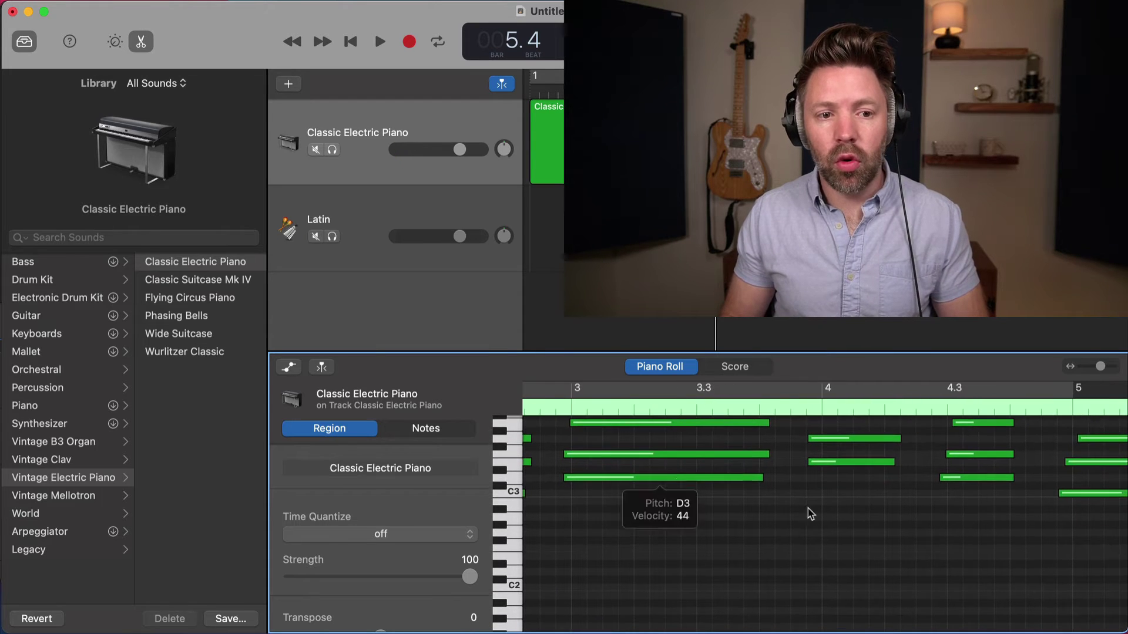
{"action": "left_click_drag", "start_coordinate": [864, 498], "coordinate": [848, 423]}
{"action": "scroll", "coordinate": [849, 423], "scroll_direction": "up", "scroll_amount": 2}
{"action": "mouse_move", "coordinate": [865, 530]}
{"action": "left_mouse_down"}
{"action": "mouse_move", "coordinate": [866, 452]}
{"action": "mouse_move", "coordinate": [870, 465]}
{"action": "left_mouse_up"}
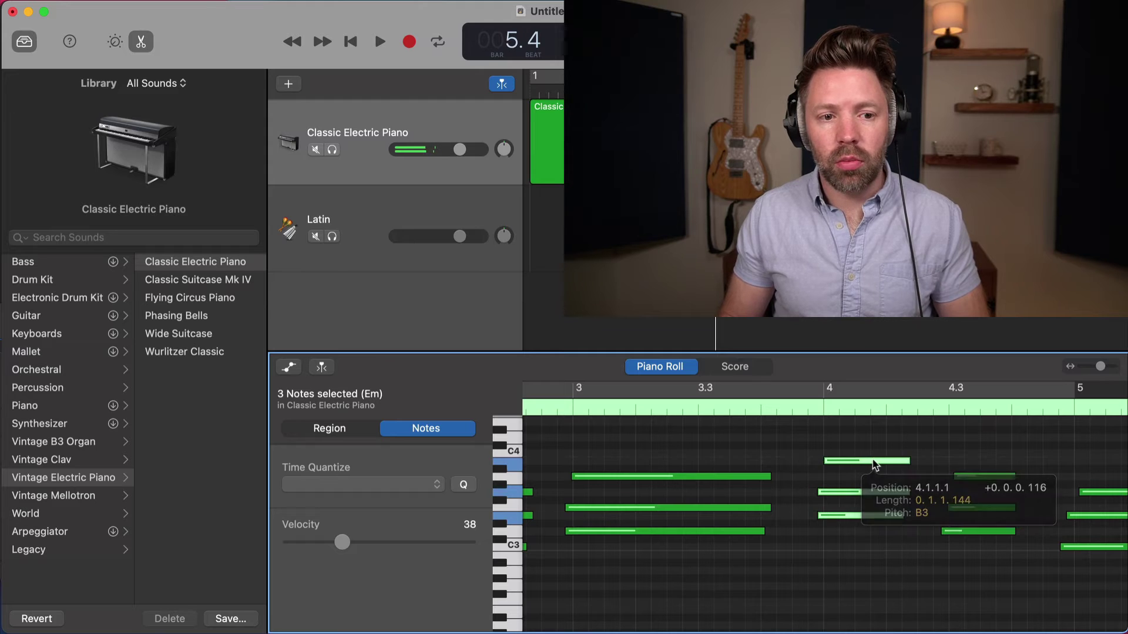
{"action": "left_click_drag", "start_coordinate": [861, 551], "coordinate": [869, 492]}
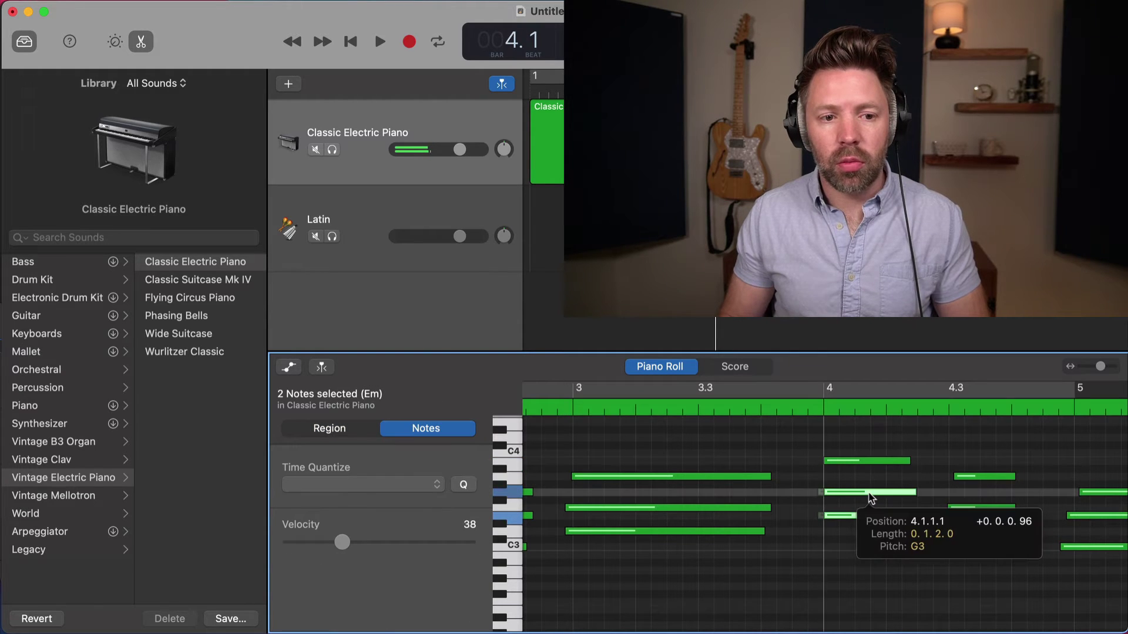
{"action": "left_click", "coordinate": [870, 534]}
{"action": "mouse_move", "coordinate": [904, 547]}
{"action": "left_mouse_down"}
{"action": "mouse_move", "coordinate": [906, 462]}
{"action": "mouse_move", "coordinate": [884, 460]}
{"action": "left_mouse_up"}
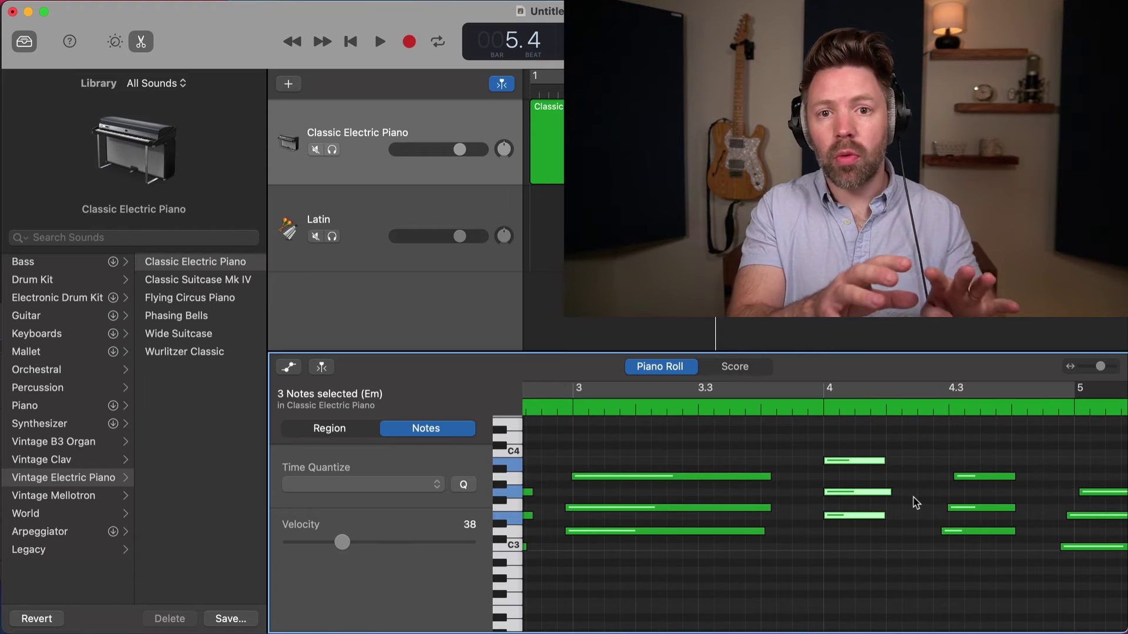
{"action": "scroll", "coordinate": [914, 503], "scroll_direction": "right", "scroll_amount": 1}
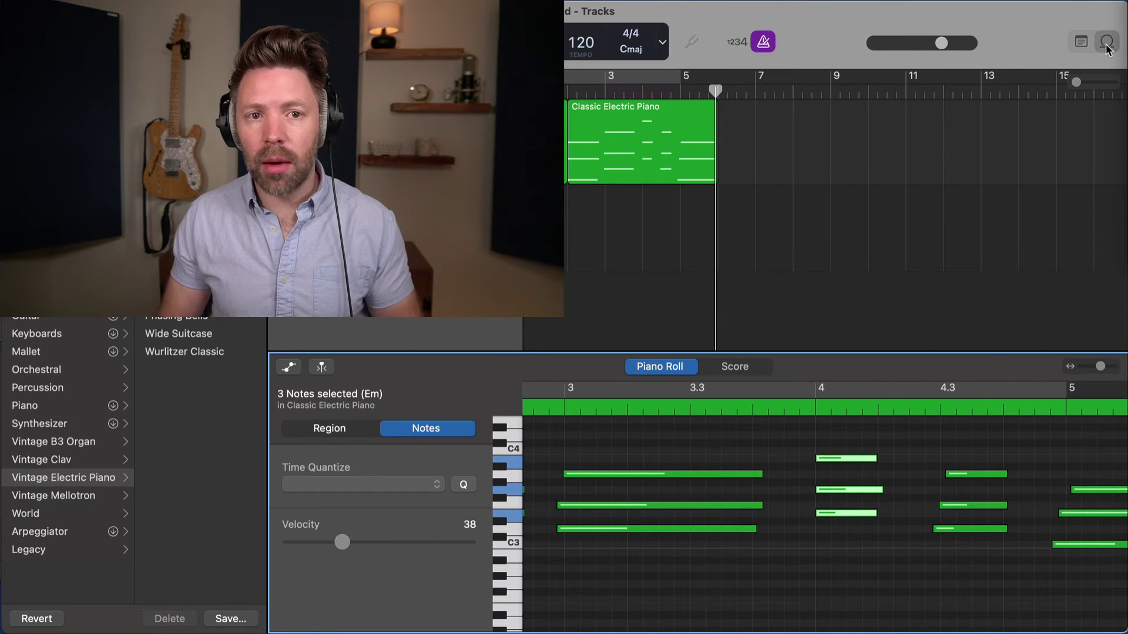
Step: Open the Loop Browser and filter it to Instrument > Organ loops
{"action": "left_click", "coordinate": [1107, 42]}
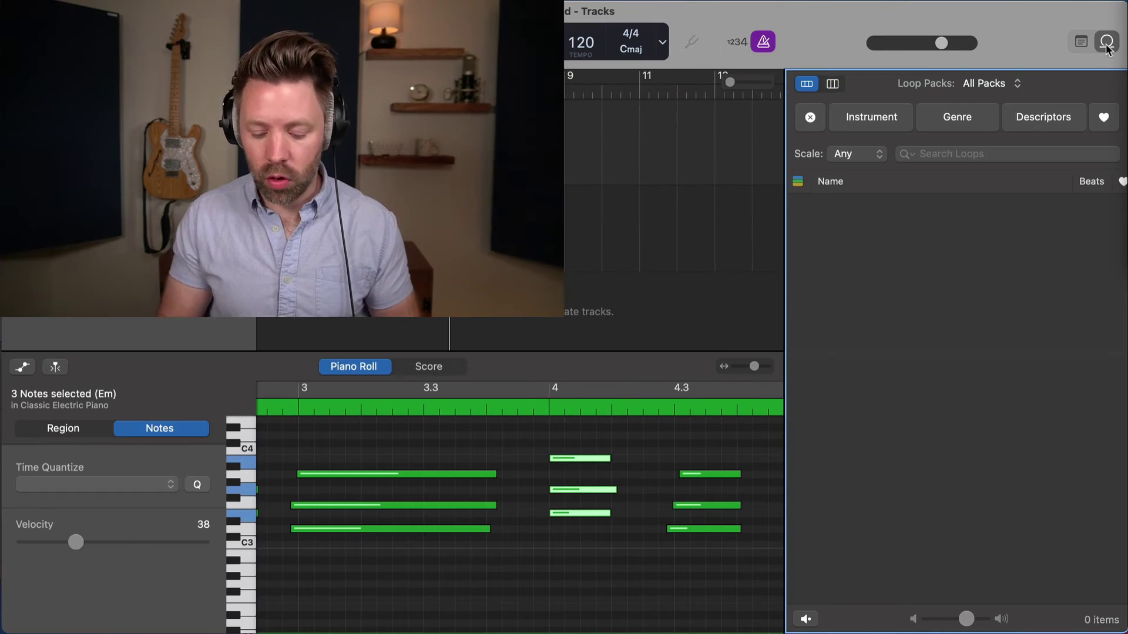
{"action": "left_click", "coordinate": [1107, 42]}
{"action": "left_click", "coordinate": [1107, 45]}
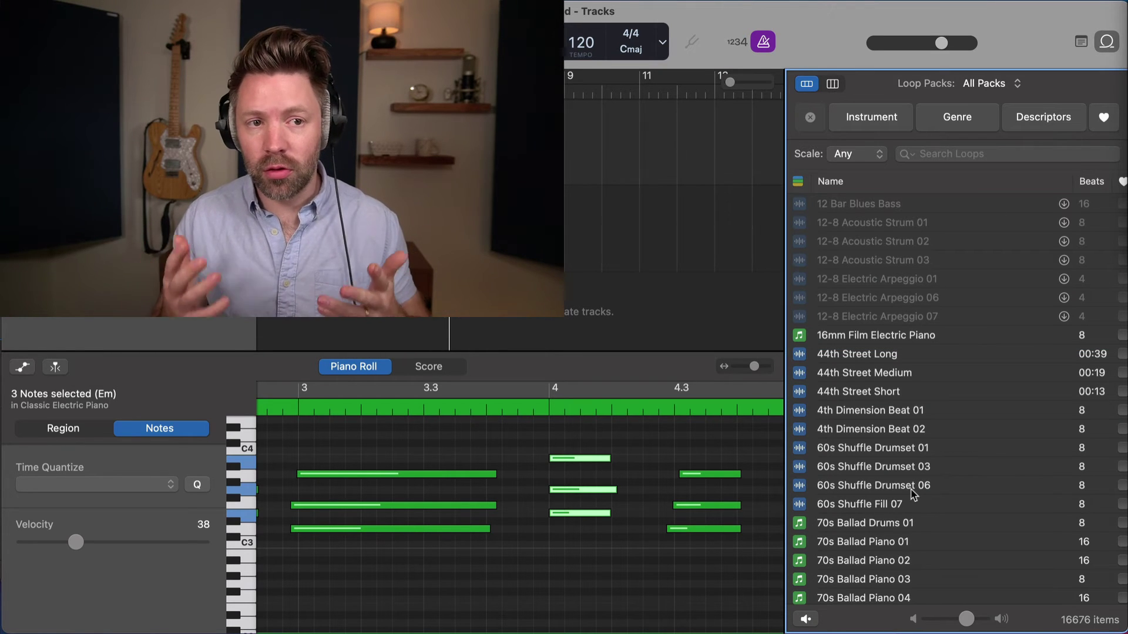
{"action": "left_click", "coordinate": [887, 123]}
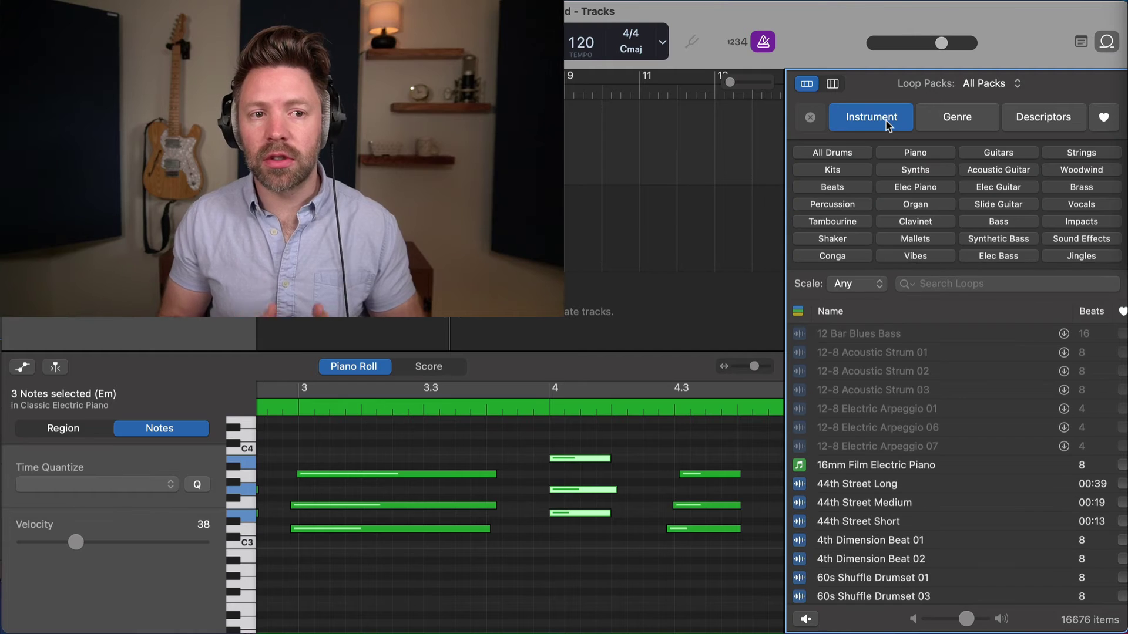
{"action": "left_click", "coordinate": [913, 210]}
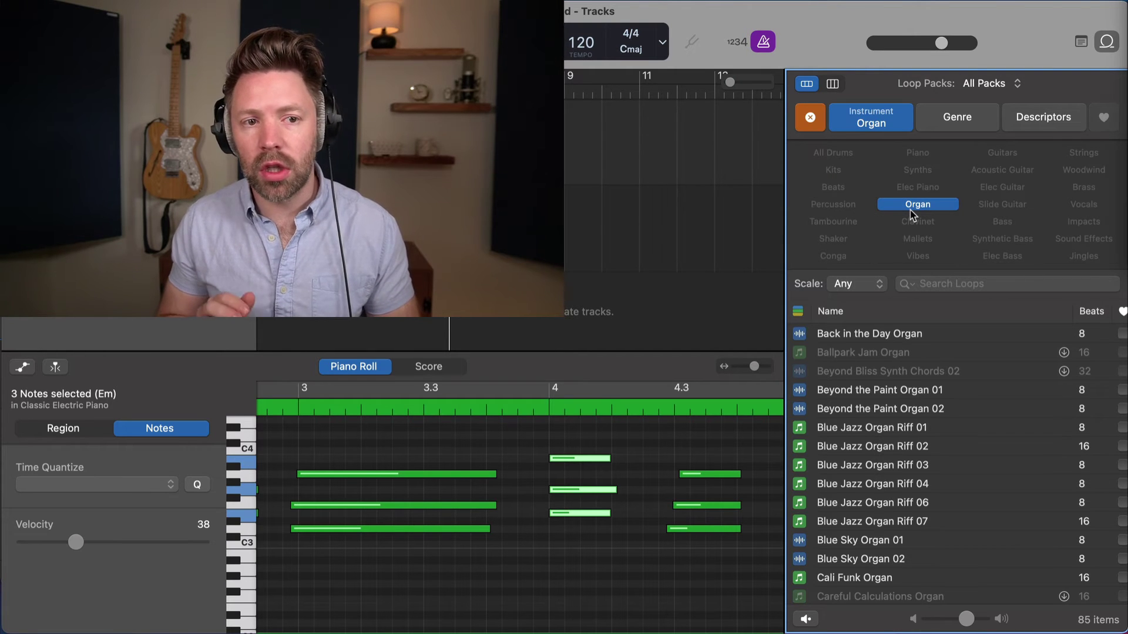
{"action": "scroll", "coordinate": [873, 388], "scroll_direction": "down", "scroll_amount": 1}
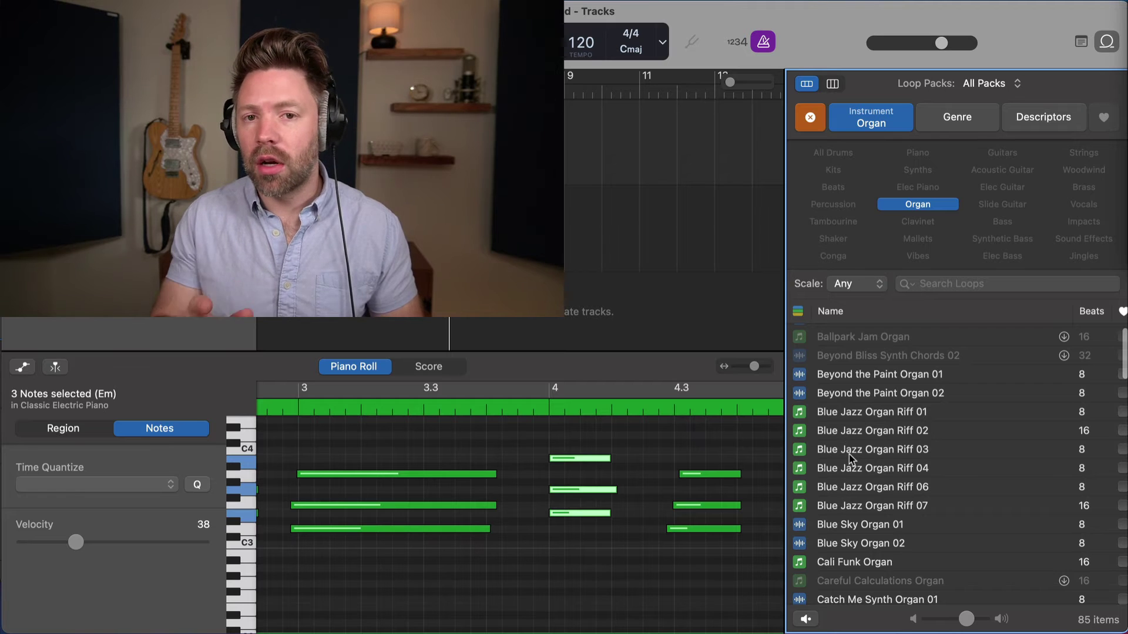
Step: Drag Blue Jazz Organ Riff 01 into the tracks area as a new EVB3 Default track, and play
{"action": "left_click", "coordinate": [840, 379]}
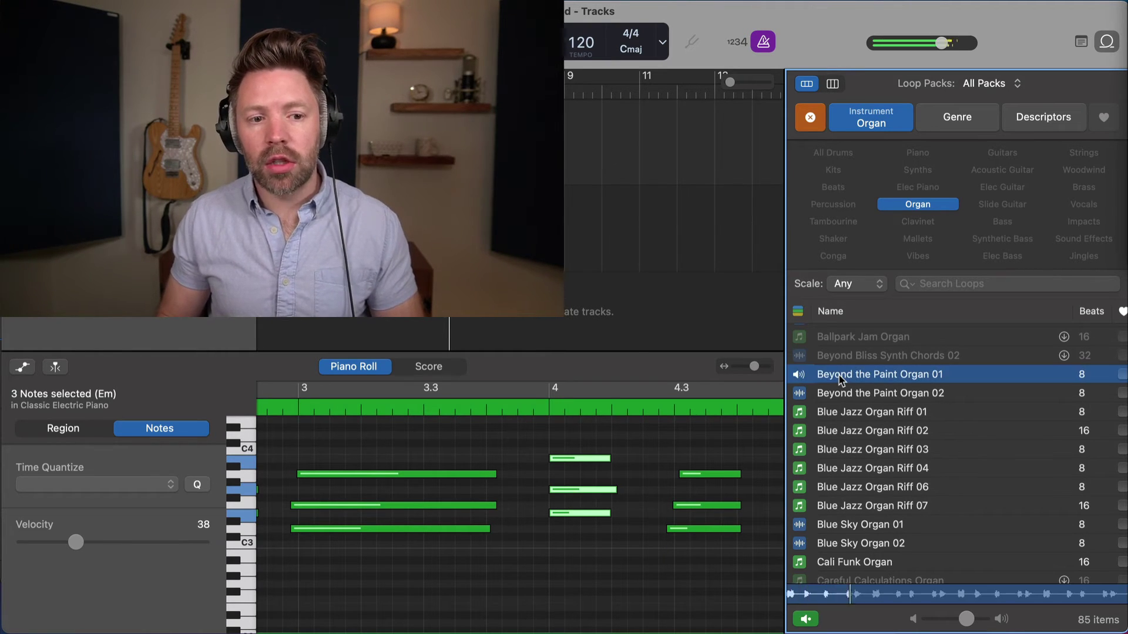
{"action": "left_click_drag", "start_coordinate": [840, 379], "coordinate": [742, 281]}
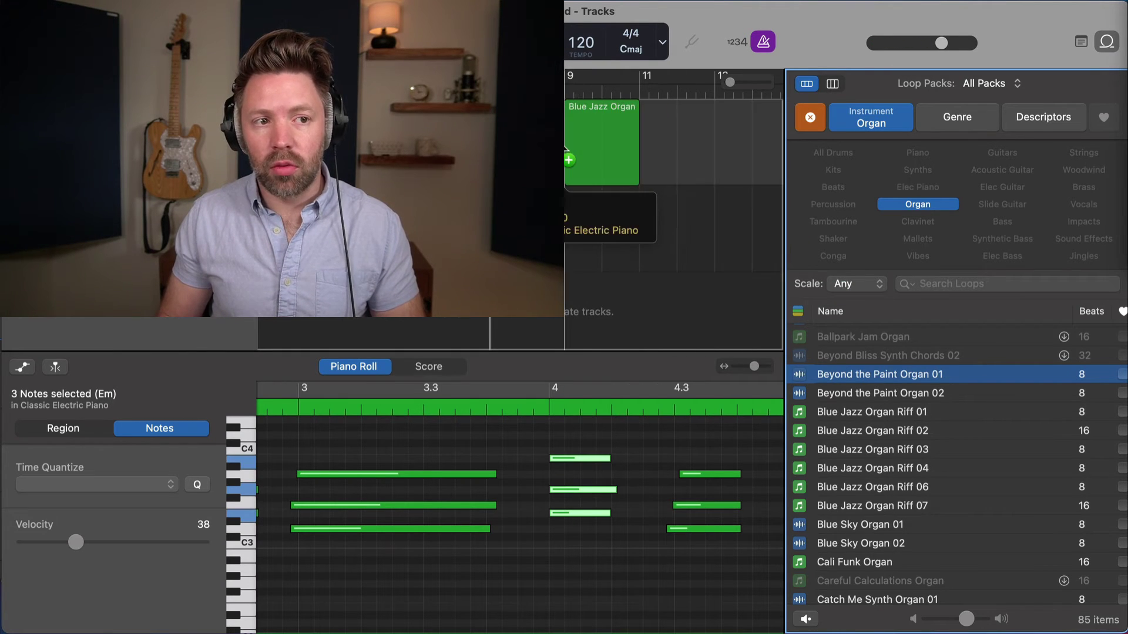
{"action": "left_click_drag", "start_coordinate": [842, 412], "coordinate": [569, 128]}
{"action": "key", "text": "space"}
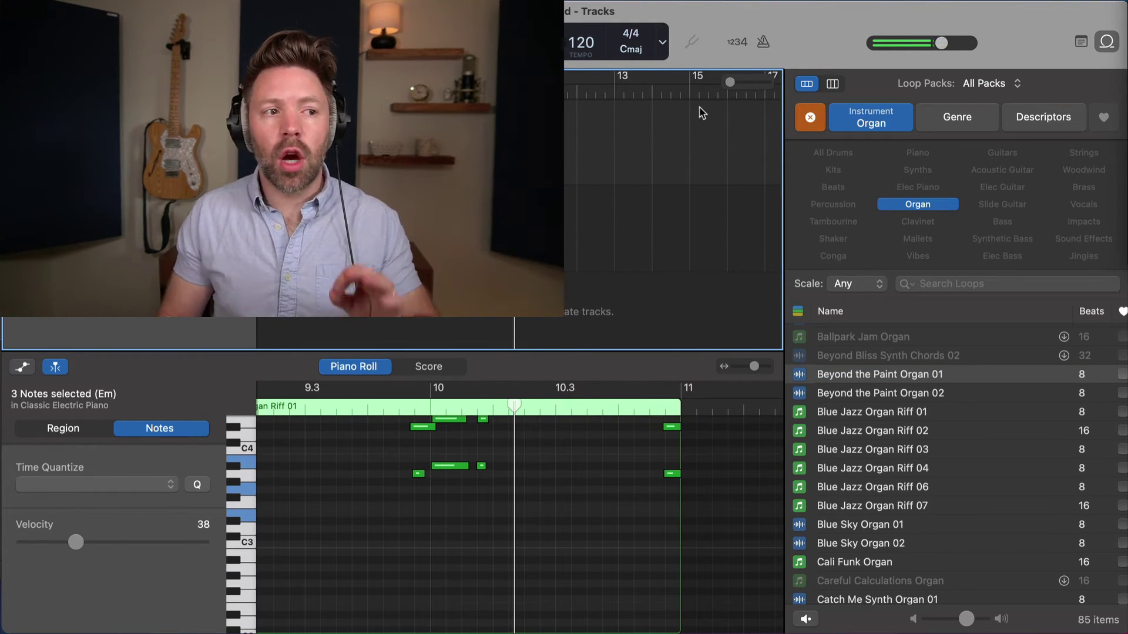
{"action": "left_click_drag", "start_coordinate": [872, 412], "coordinate": [270, 323]}
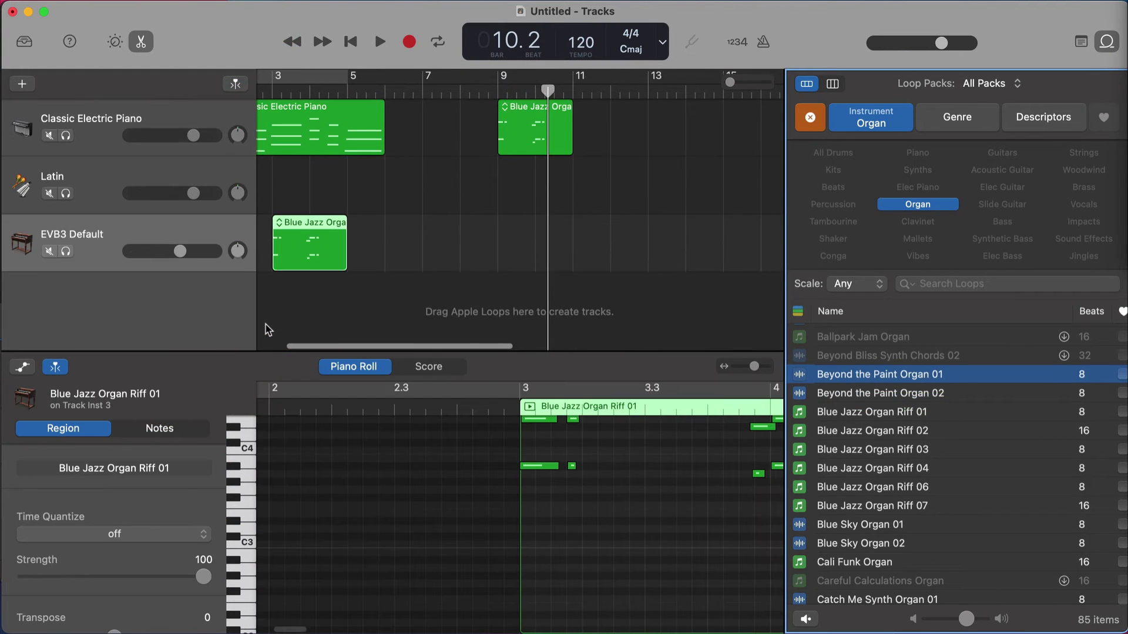
Step: Preview Blue Jazz Organ Riff 01, then solo the EVB3 Default track and play it
{"action": "left_click", "coordinate": [857, 422]}
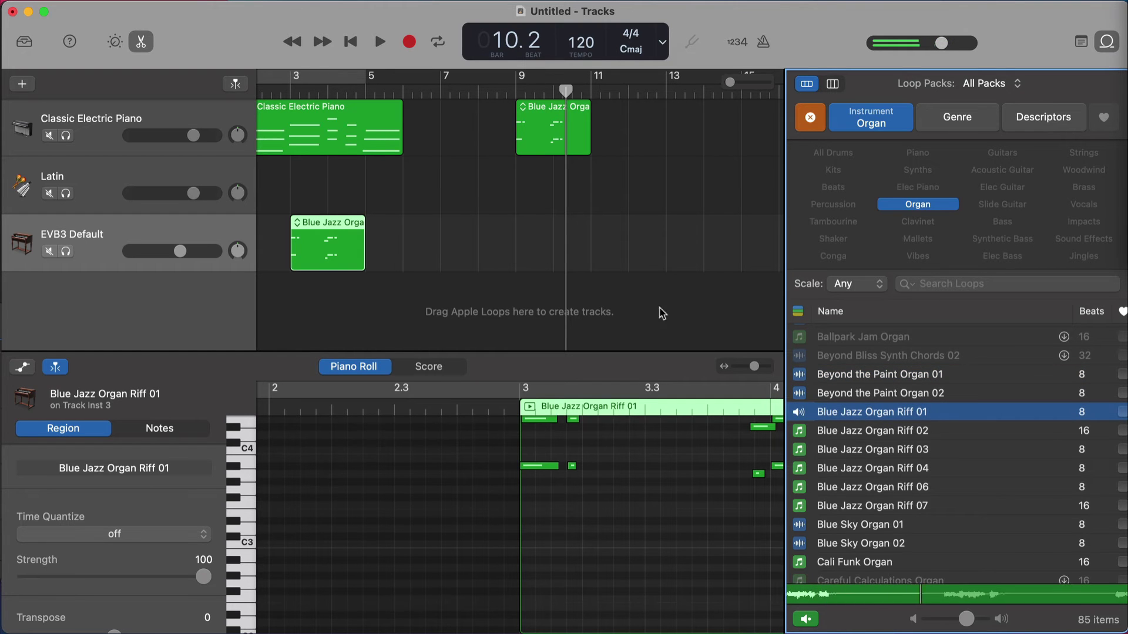
{"action": "left_click", "coordinate": [159, 223]}
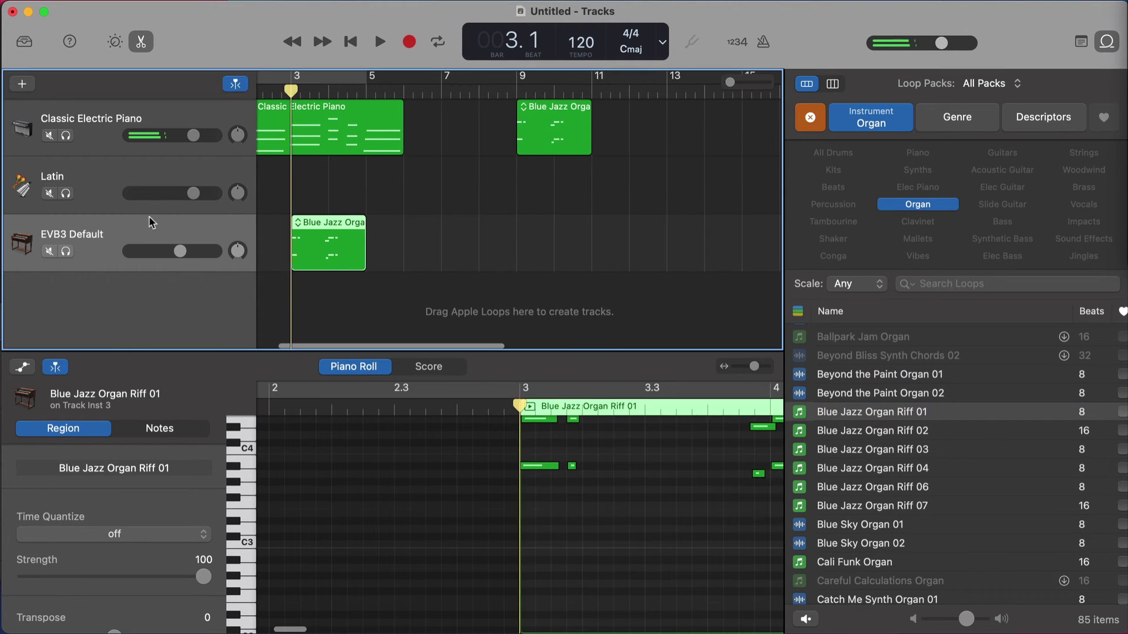
{"action": "key", "text": "s"}
{"action": "key", "text": "space"}
{"action": "key", "text": "space"}
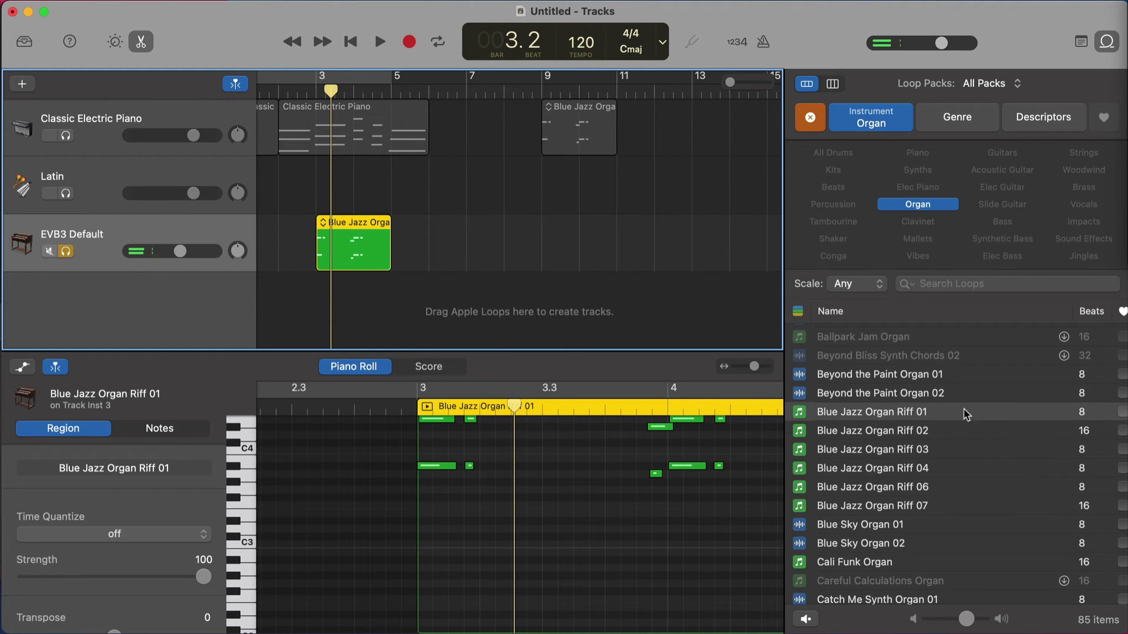
Step: Audition Blue Jazz Organ Riffs 03, 04, 06, 07 and Cali Funk Organ, then play the project
{"action": "left_click", "coordinate": [897, 450]}
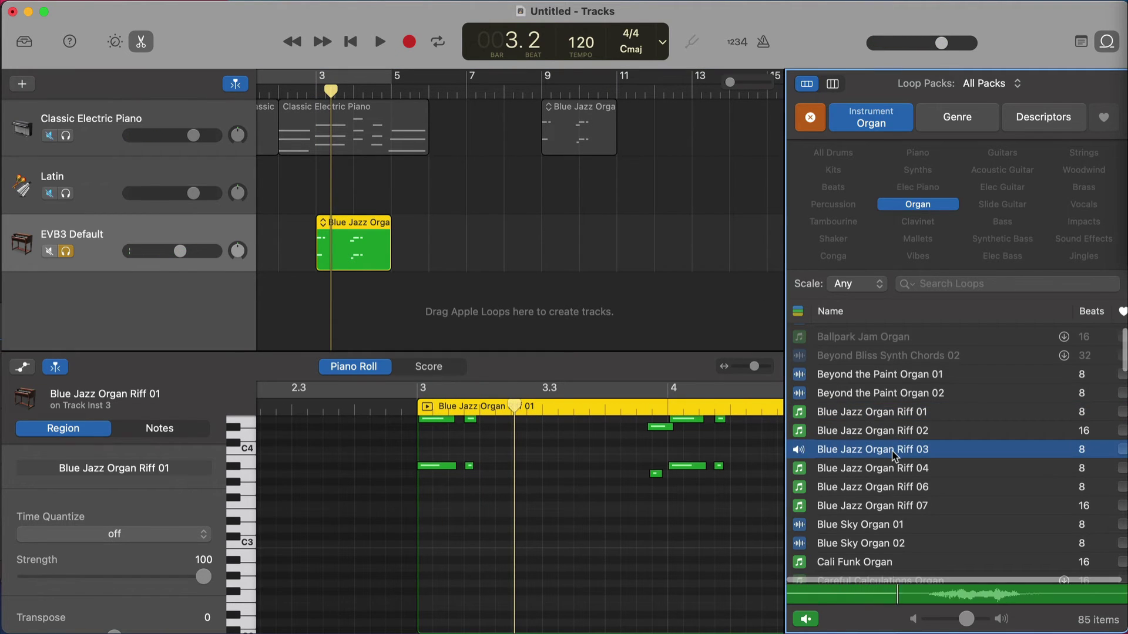
{"action": "scroll", "coordinate": [890, 458], "scroll_direction": "down", "scroll_amount": 1}
{"action": "left_click", "coordinate": [886, 460]}
{"action": "scroll", "coordinate": [887, 467], "scroll_direction": "down", "scroll_amount": 1}
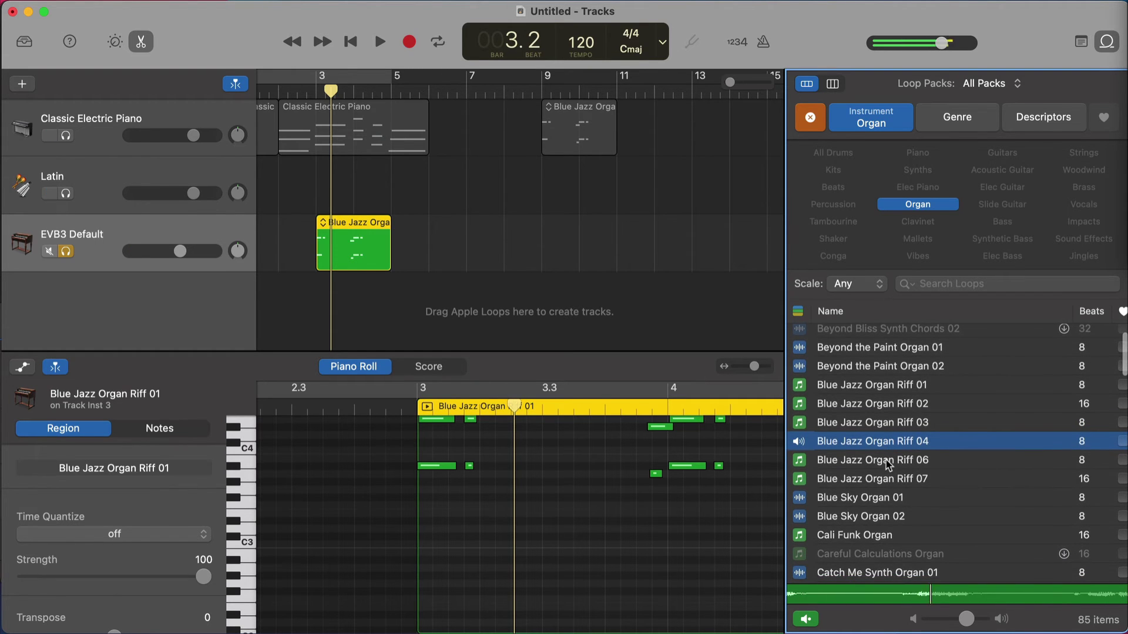
{"action": "left_click", "coordinate": [887, 463]}
{"action": "scroll", "coordinate": [888, 463], "scroll_direction": "down", "scroll_amount": 1}
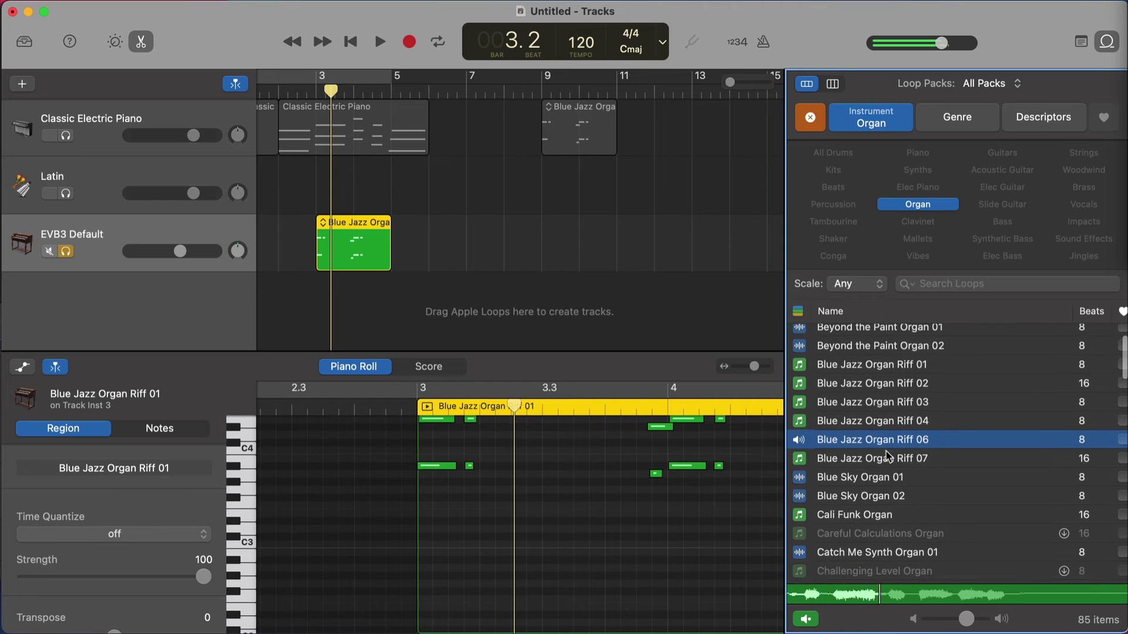
{"action": "left_click", "coordinate": [886, 457]}
{"action": "left_click", "coordinate": [873, 517]}
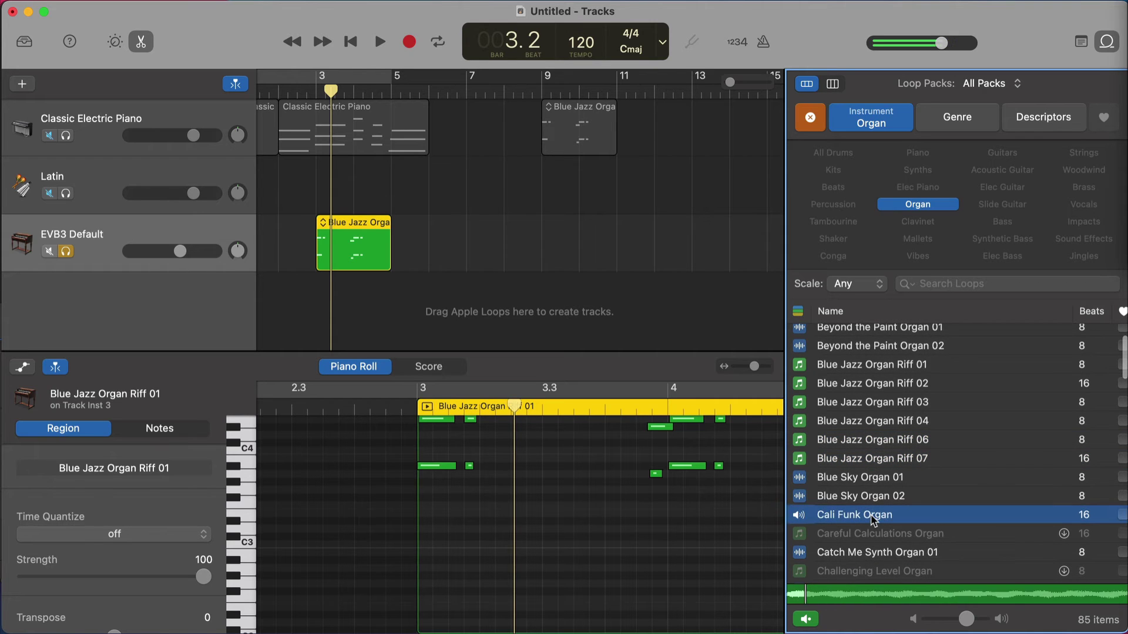
{"action": "scroll", "coordinate": [873, 521], "scroll_direction": "down", "scroll_amount": 2}
{"action": "key", "text": "space"}
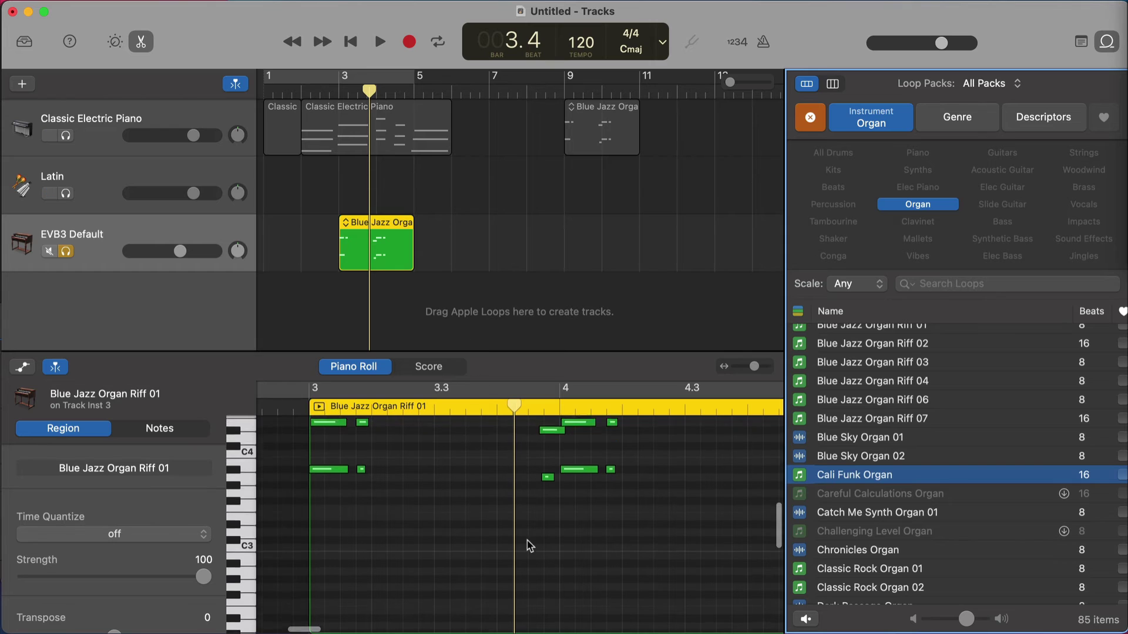
{"action": "scroll", "coordinate": [527, 542], "scroll_direction": "up", "scroll_amount": 2}
Step: Delete the riff's six right-hand notes and copy its four opening notes to bar 4
{"action": "left_click_drag", "start_coordinate": [537, 446], "coordinate": [682, 589]}
{"action": "key", "text": "Delete"}
{"action": "mouse_move", "coordinate": [411, 535]}
{"action": "left_mouse_down"}
{"action": "mouse_move", "coordinate": [329, 449]}
{"action": "mouse_move", "coordinate": [561, 466]}
{"action": "left_mouse_up"}
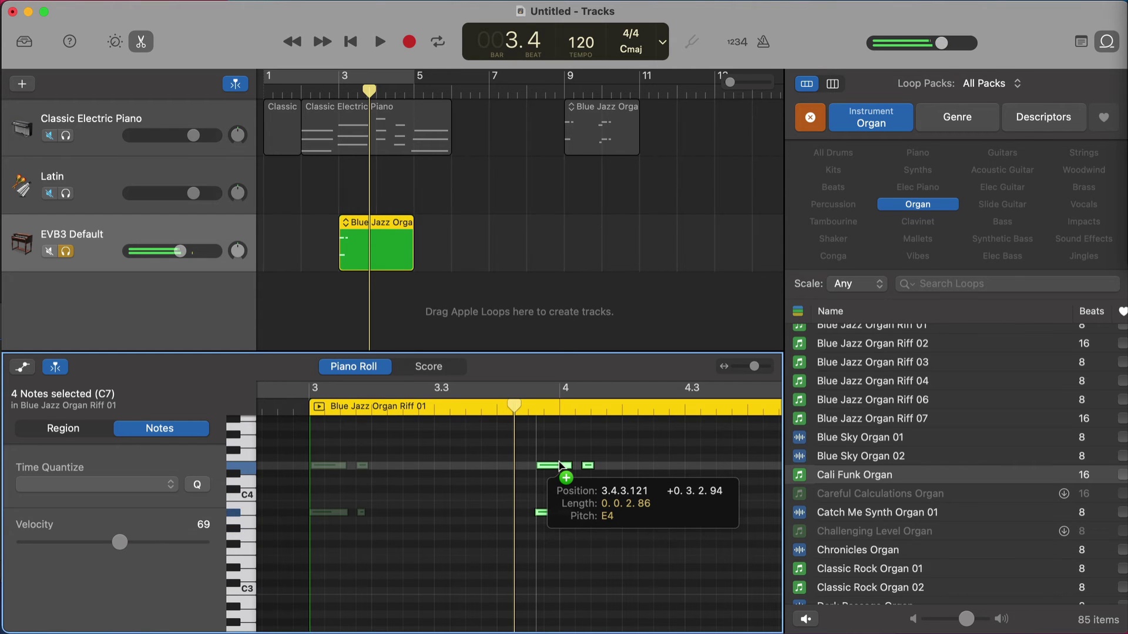
{"action": "left_click_drag", "start_coordinate": [561, 466], "coordinate": [588, 473]}
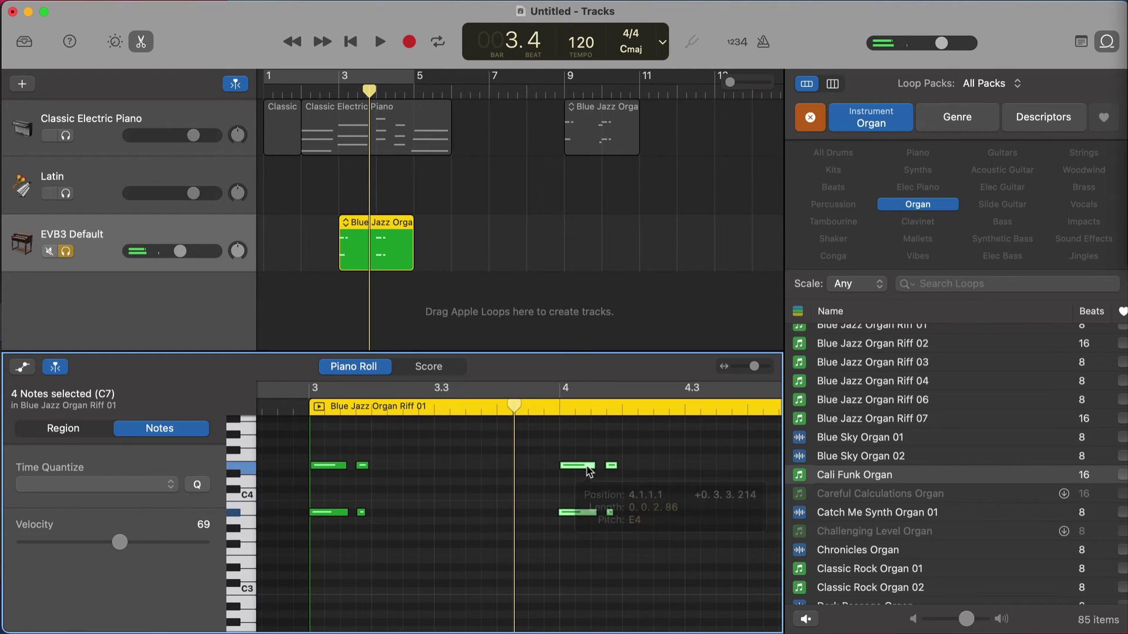
Step: Play the edited riff with Cycle on over bars 3 to 5, then turn Cycle off
{"action": "left_click", "coordinate": [330, 416]}
{"action": "key", "text": "c"}
{"action": "key", "text": "space"}
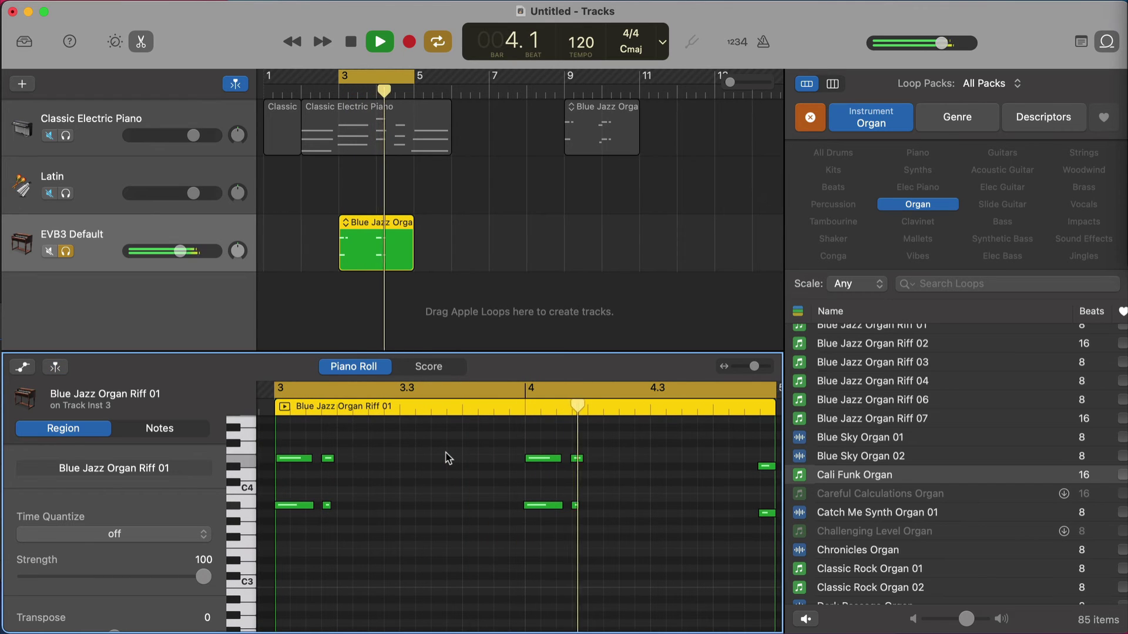
{"action": "key", "text": "space"}
{"action": "key", "text": "c"}
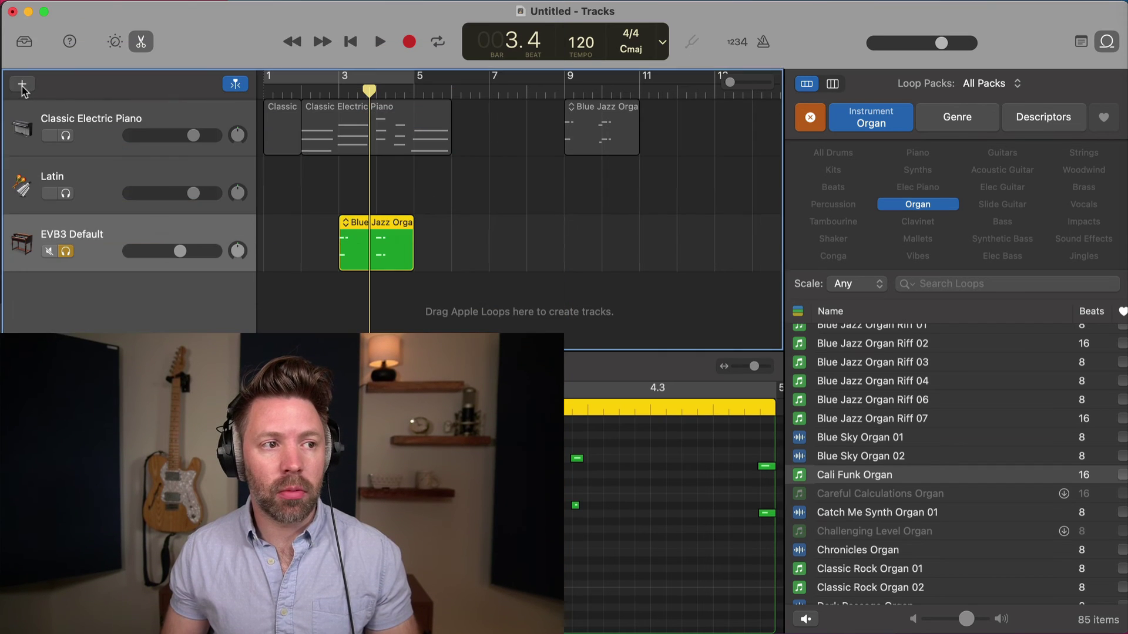
Step: Create a Drummer track with a SoCal region over the first eight bars
{"action": "key", "text": "alt+super+n"}
{"action": "left_click", "coordinate": [789, 220]}
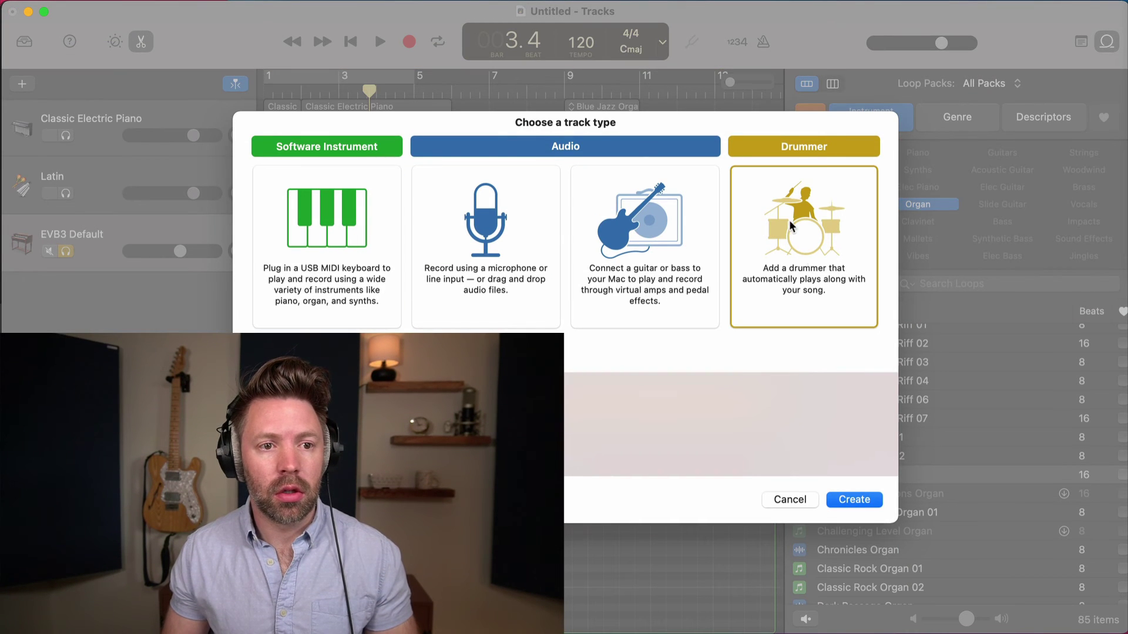
{"action": "left_click", "coordinate": [854, 500]}
Step: Select all regions and briefly play the project to hear the drummer
{"action": "left_click", "coordinate": [335, 225]}
{"action": "key", "text": "super+a"}
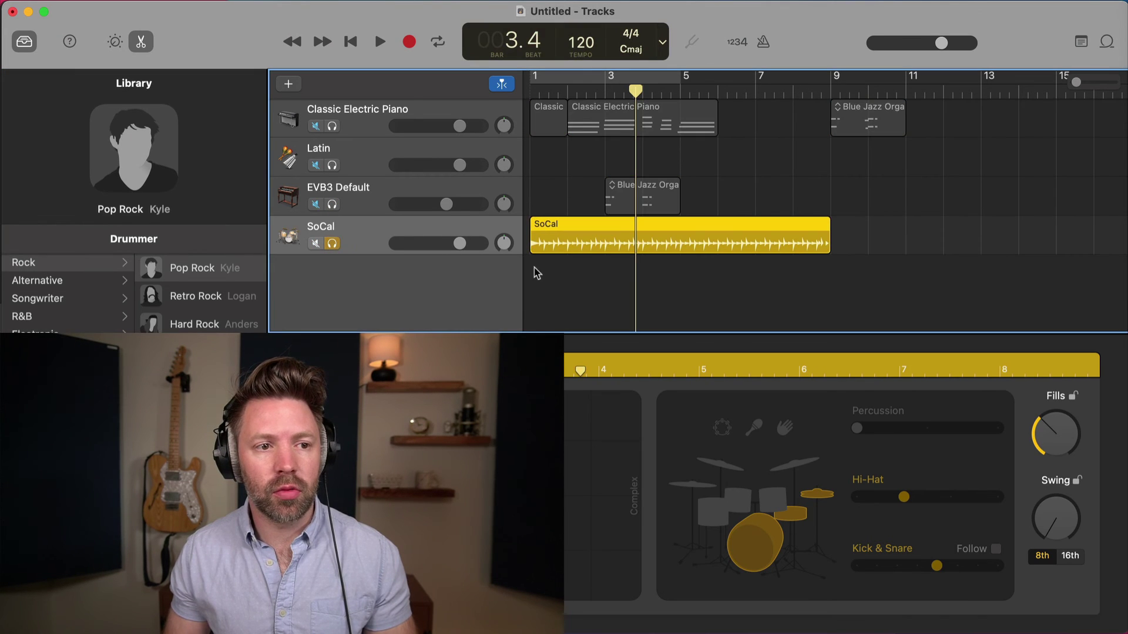
{"action": "key", "text": "space"}
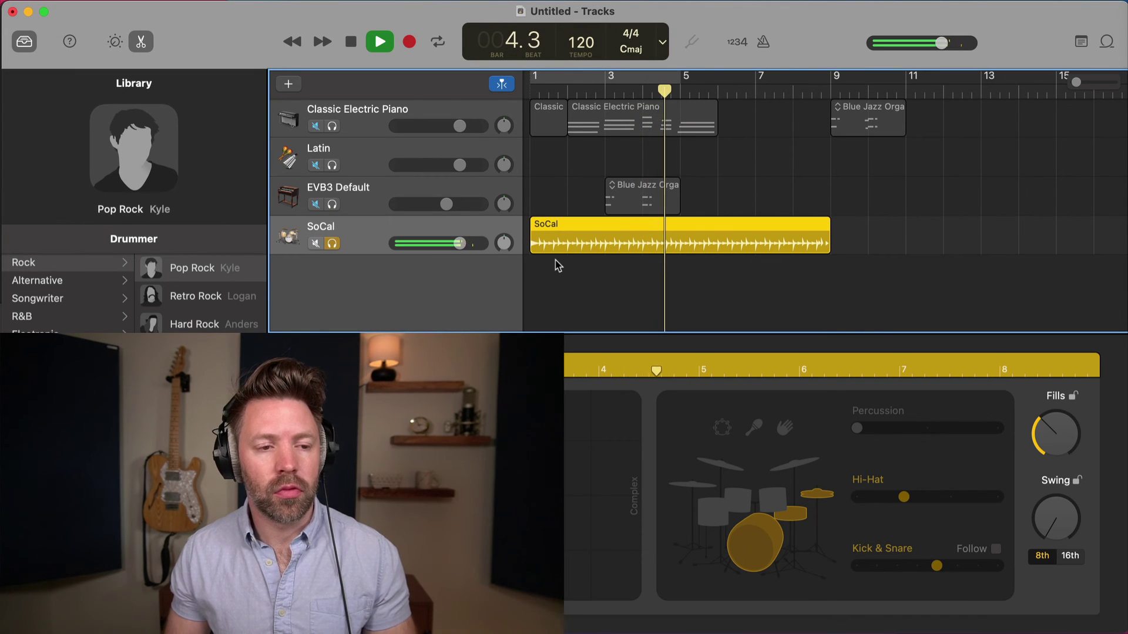
{"action": "key", "text": "space"}
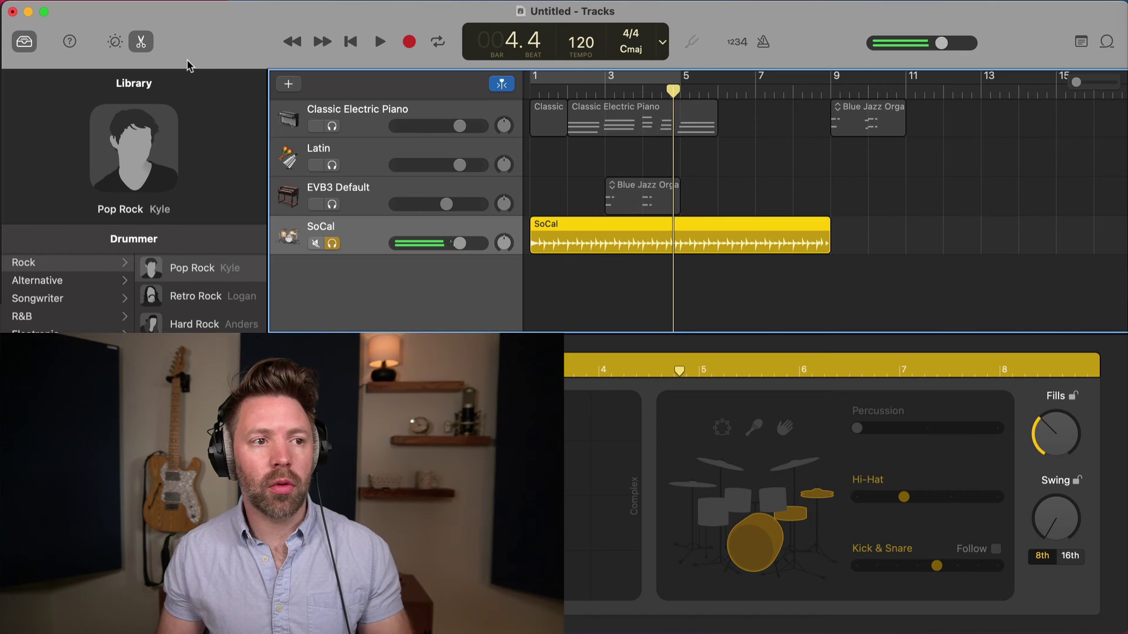
Step: Add a new Software Instrument track
{"action": "left_click", "coordinate": [288, 84]}
{"action": "left_click", "coordinate": [399, 247]}
{"action": "left_click", "coordinate": [854, 500]}
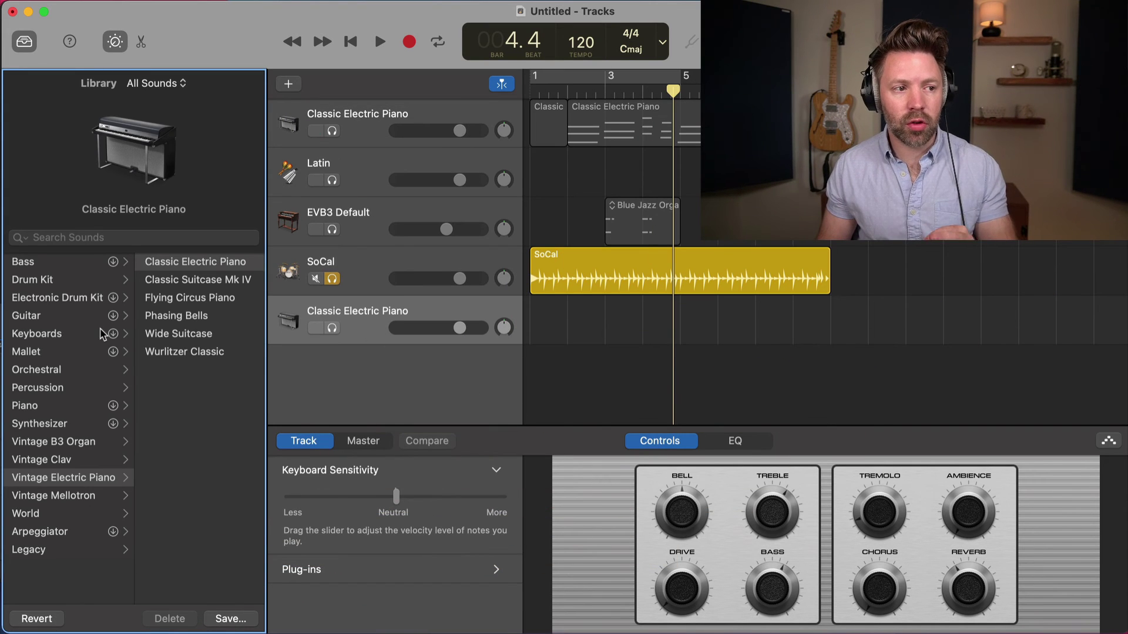
Step: Set the new track's sound to Drum Kit > Manchester, select the SoCal track, and rewind
{"action": "left_click", "coordinate": [104, 281]}
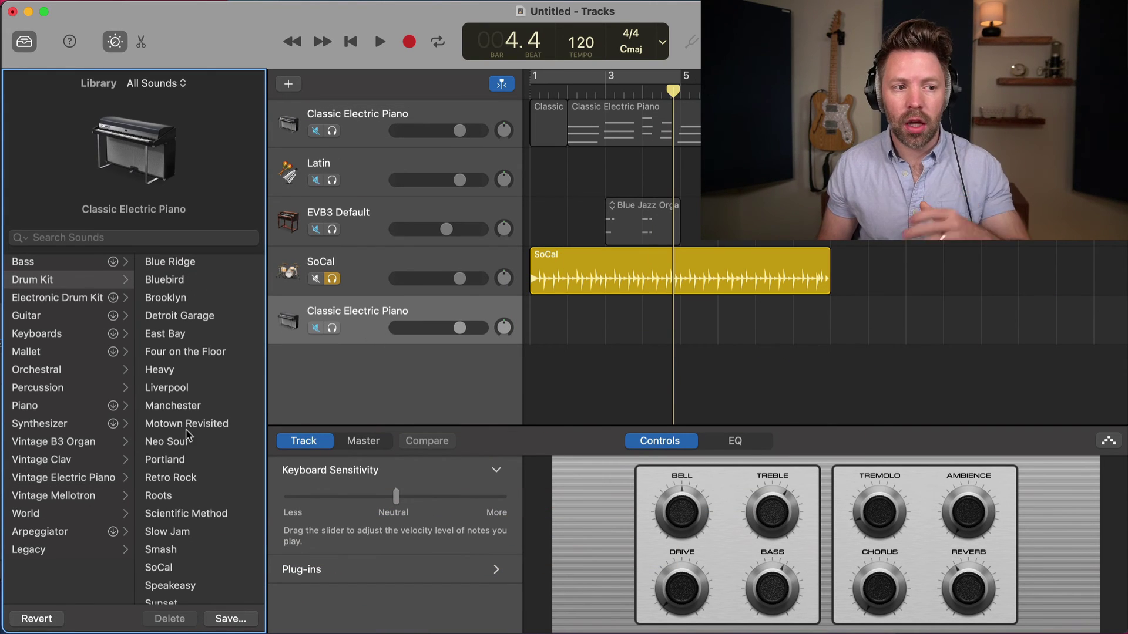
{"action": "left_click", "coordinate": [174, 404]}
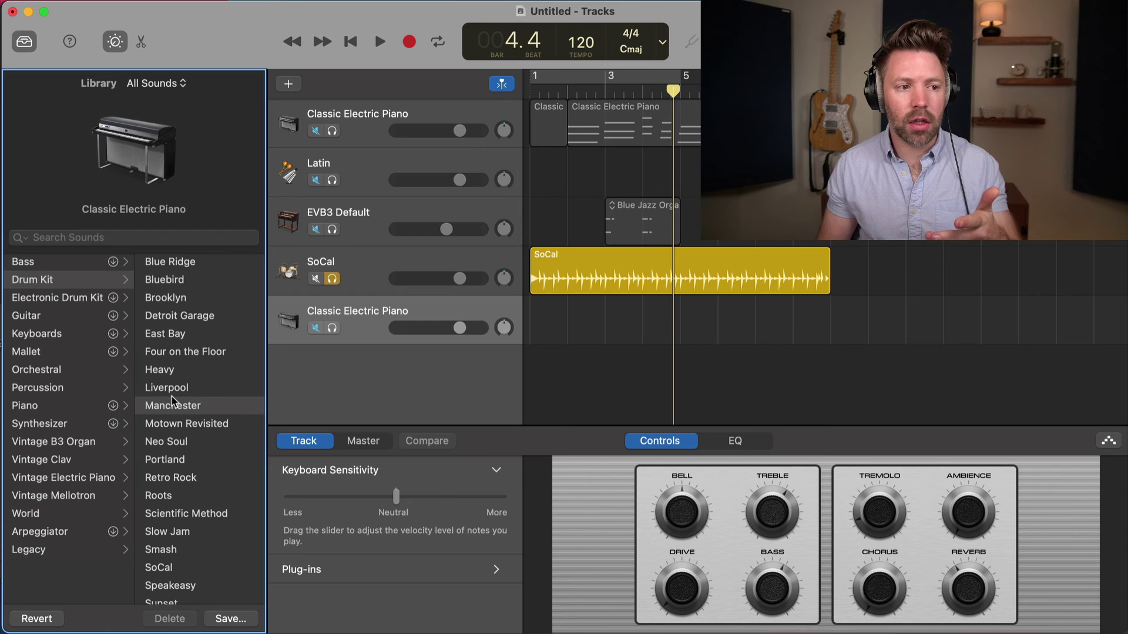
{"action": "left_click", "coordinate": [597, 279]}
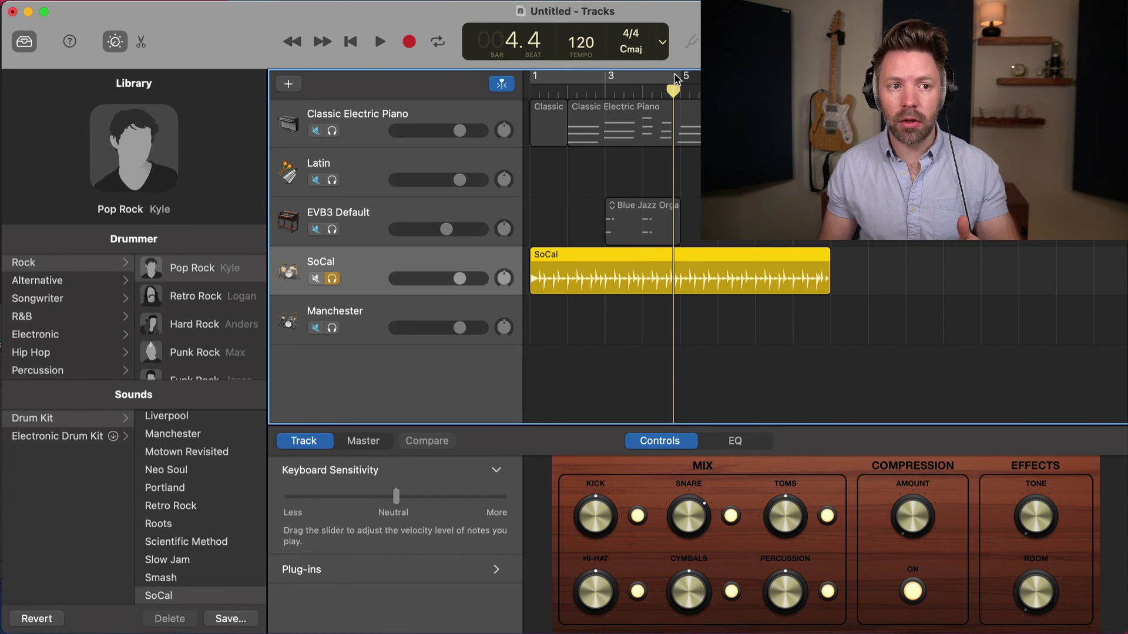
{"action": "key", "text": "Return"}
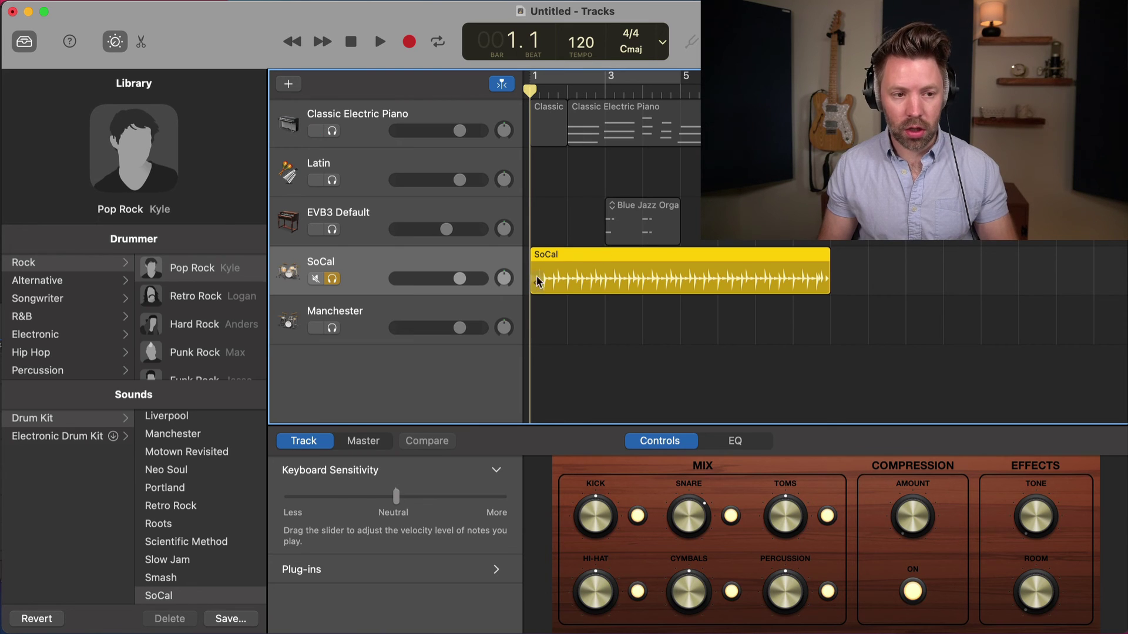
Step: Paste the SoCal region onto the Manchester track and move solo from SoCal to Manchester
{"action": "left_click", "coordinate": [382, 315]}
{"action": "key", "text": "super+v"}
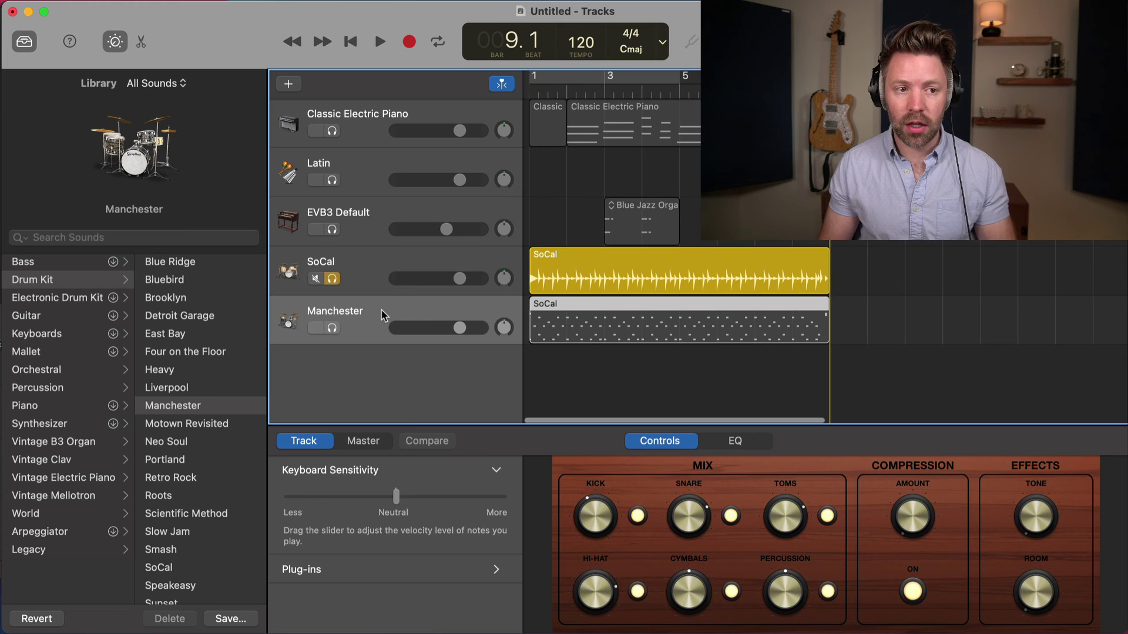
{"action": "left_click", "coordinate": [331, 328]}
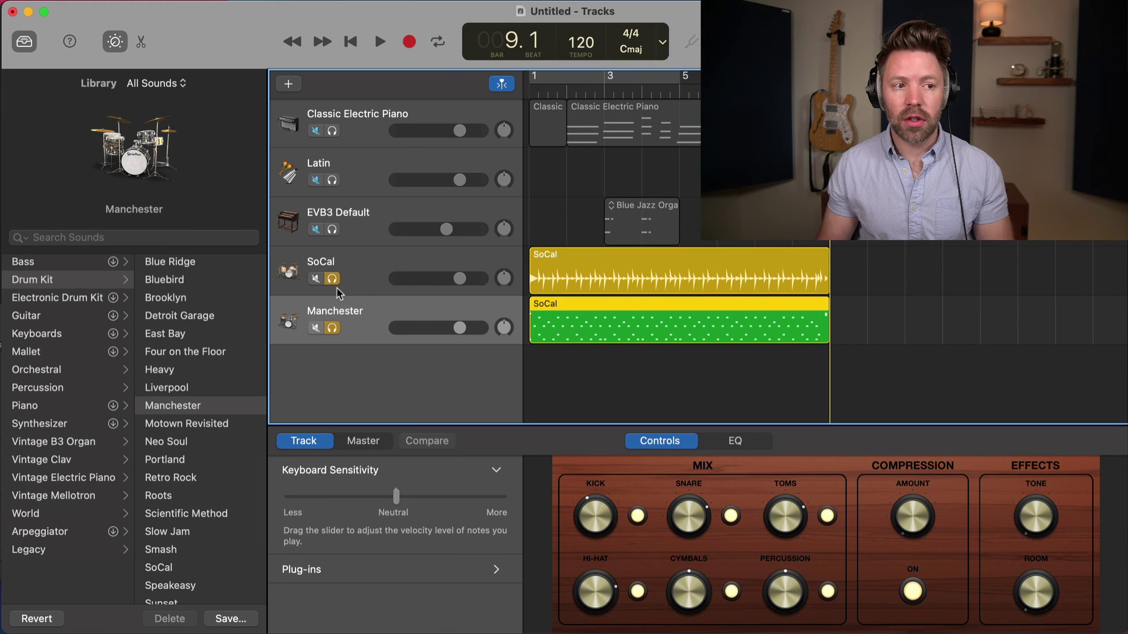
{"action": "left_click", "coordinate": [334, 280]}
Step: Play the Manchester pattern from bar 1 and zoom the timeline in
{"action": "key", "text": "space"}
{"action": "key", "text": "space"}
{"action": "key", "text": "Return"}
{"action": "key", "text": "space"}
{"action": "key", "text": "super+Right"}
{"action": "key", "text": "super+Right"}
{"action": "key", "text": "space"}
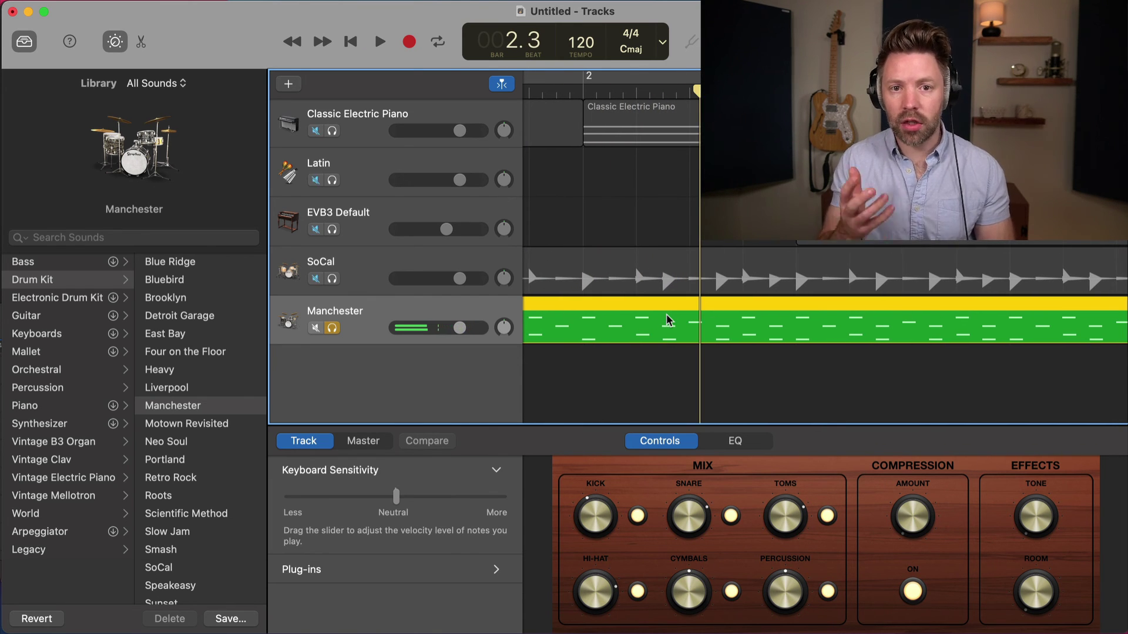
Step: Open the Manchester region in the Piano Roll and play it from bar 1
{"action": "double_click", "coordinate": [667, 320]}
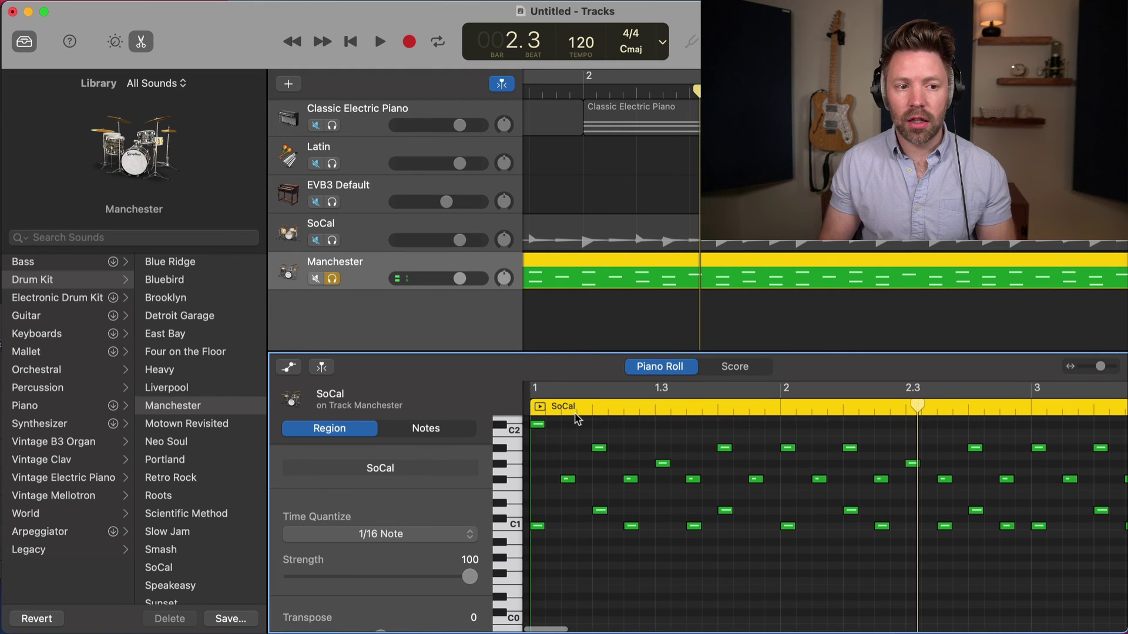
{"action": "key", "text": "Return"}
{"action": "key", "text": "space"}
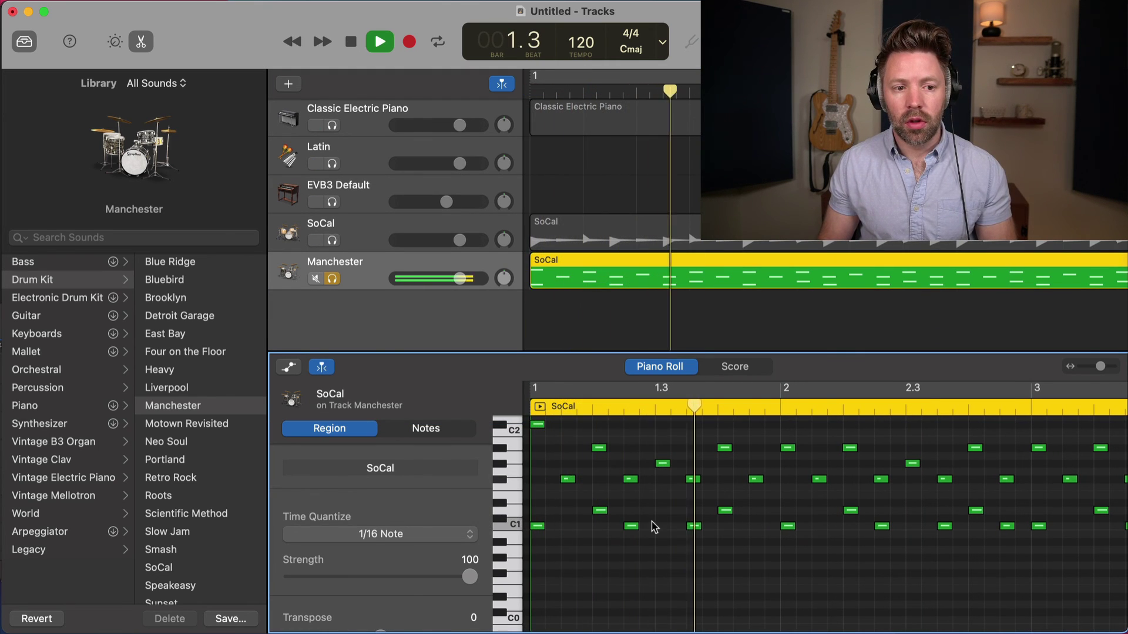
{"action": "key", "text": "space"}
Step: Select one drum note in the pattern and replay the pattern from bar 1
{"action": "left_click", "coordinate": [714, 527]}
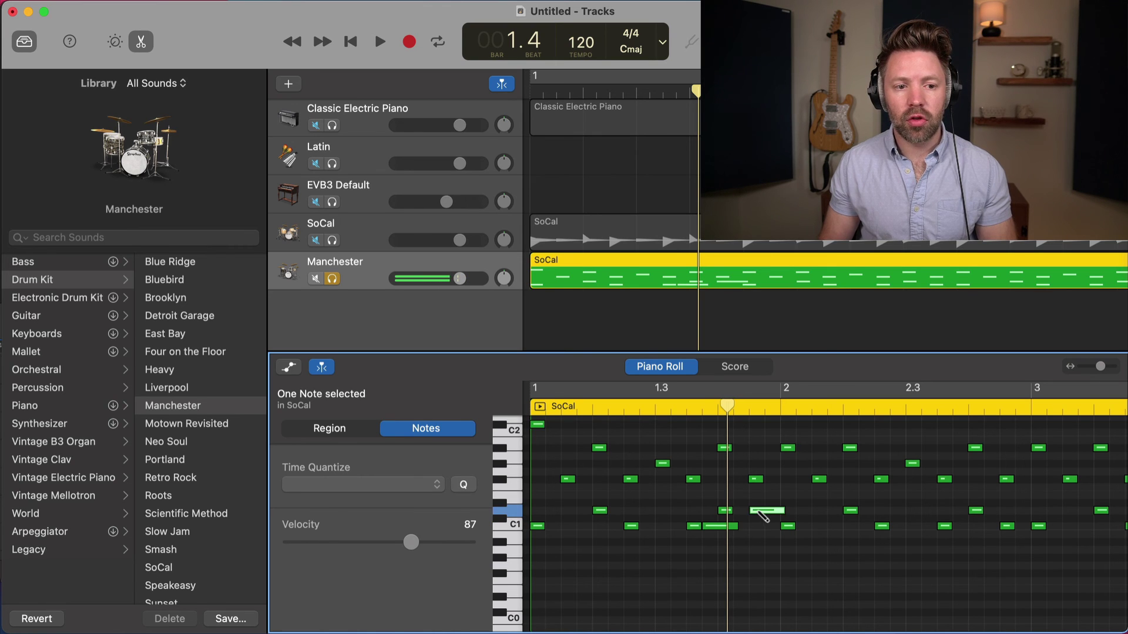
{"action": "key", "text": "Return"}
{"action": "key", "text": "space"}
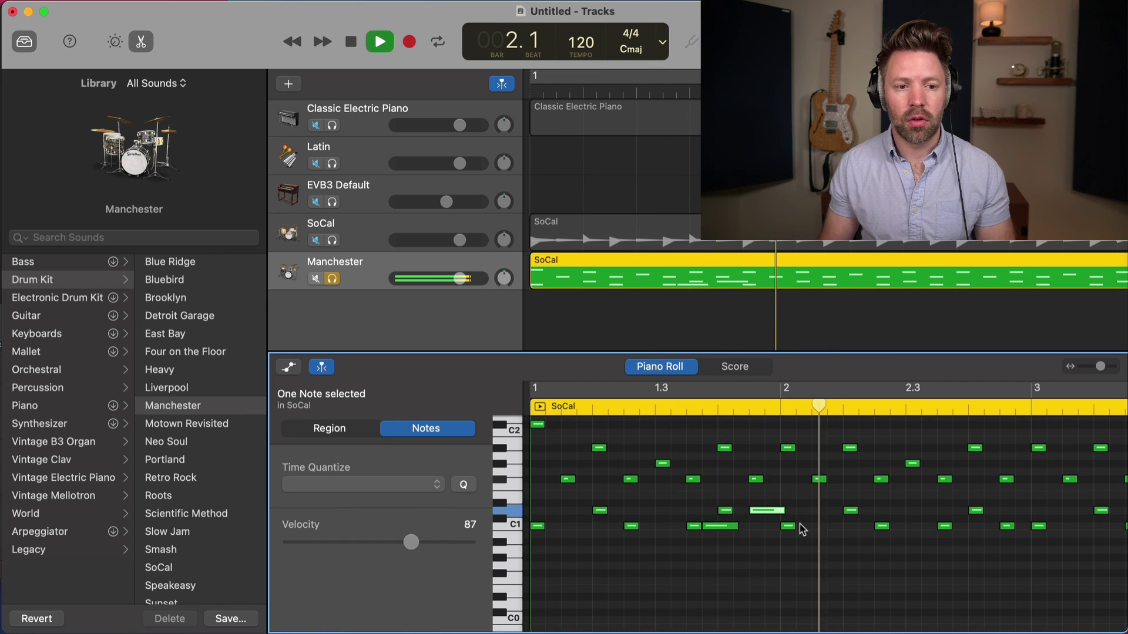
{"action": "key", "text": "space"}
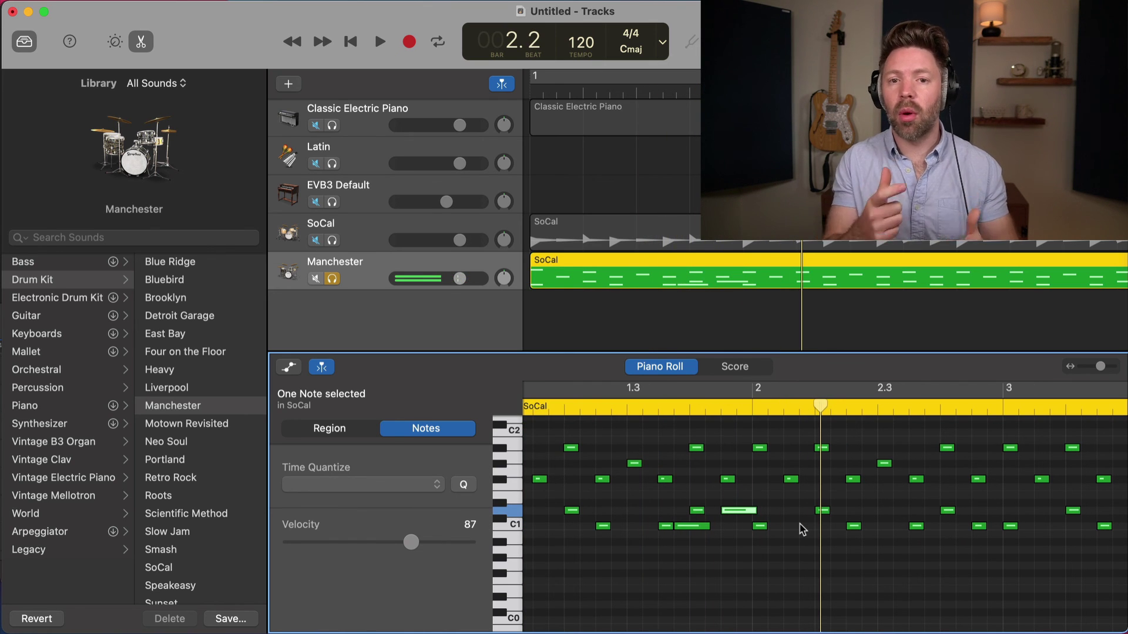